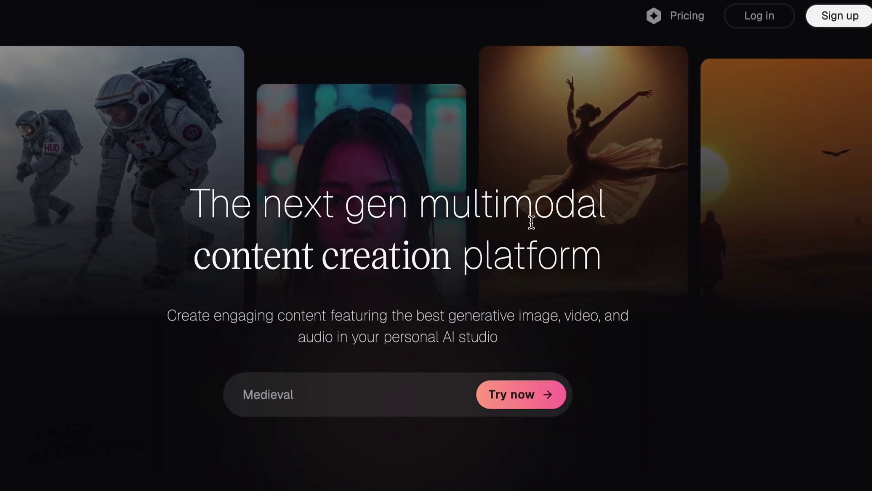
# Look through the Hedra homepage, including the hero area, the Community spotlight showcase and the FAQ section
pyautogui.scroll(-2, 572, 293)
pyautogui.scroll(-2, 573, 293)
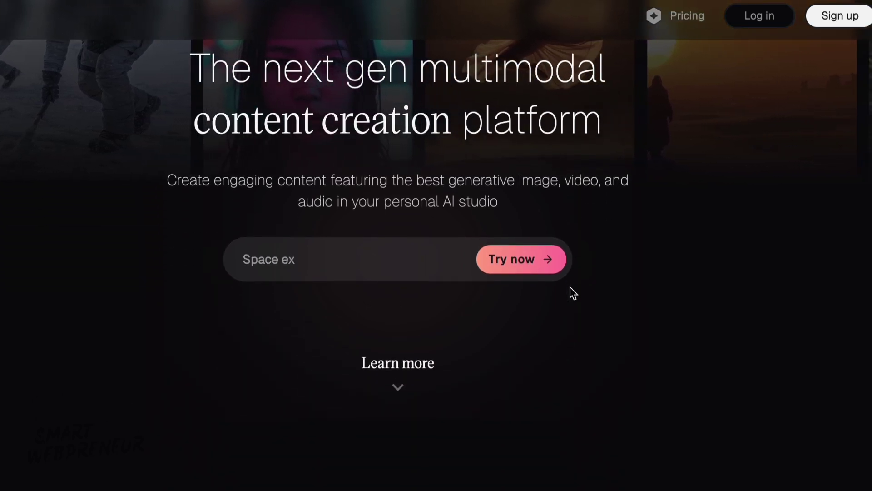
pyautogui.scroll(-3, 572, 293)
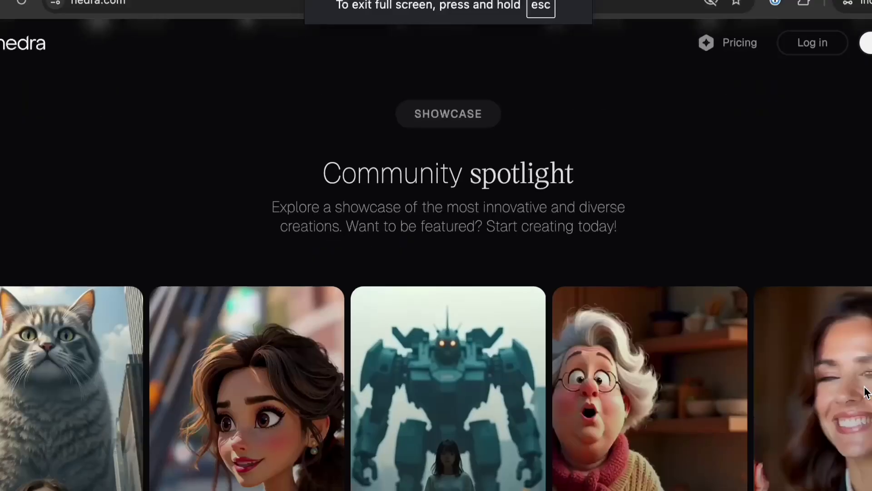
pyautogui.scroll(-5, 241, 334)
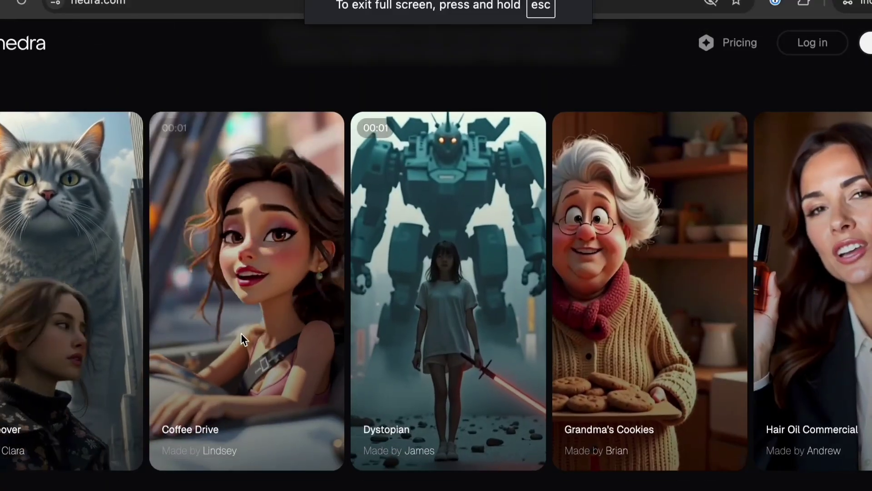
pyautogui.scroll(-1, 182, 329)
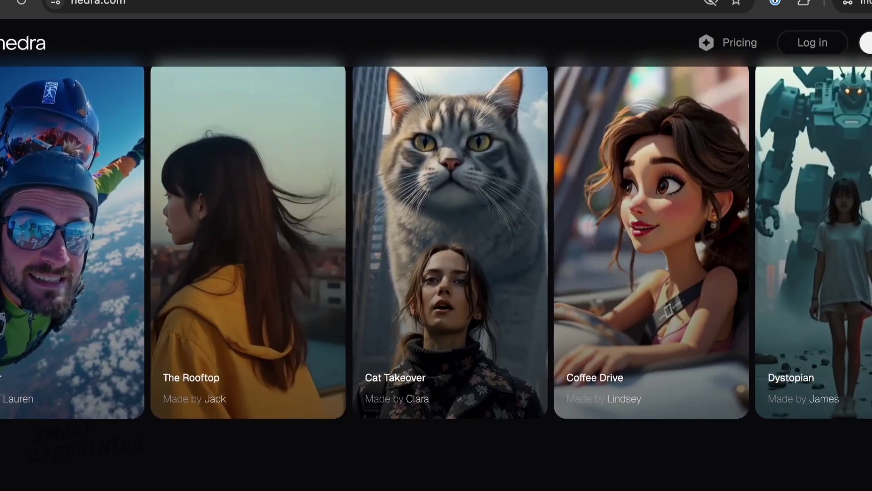
pyautogui.scroll(-8, 506, 464)
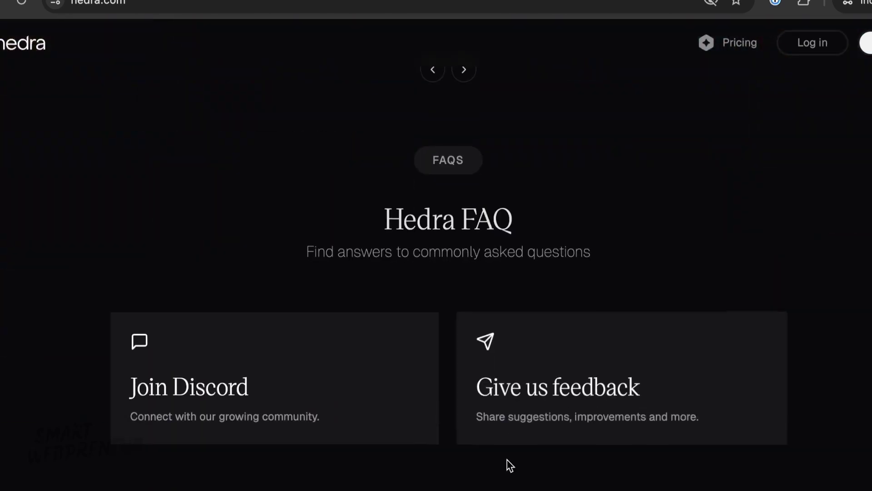
pyautogui.scroll(15, 510, 465)
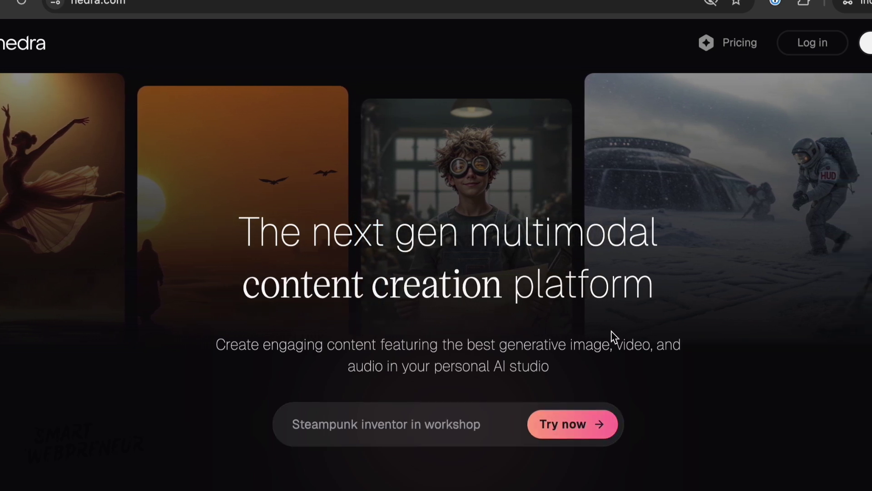
pyautogui.scroll(-2, 614, 337)
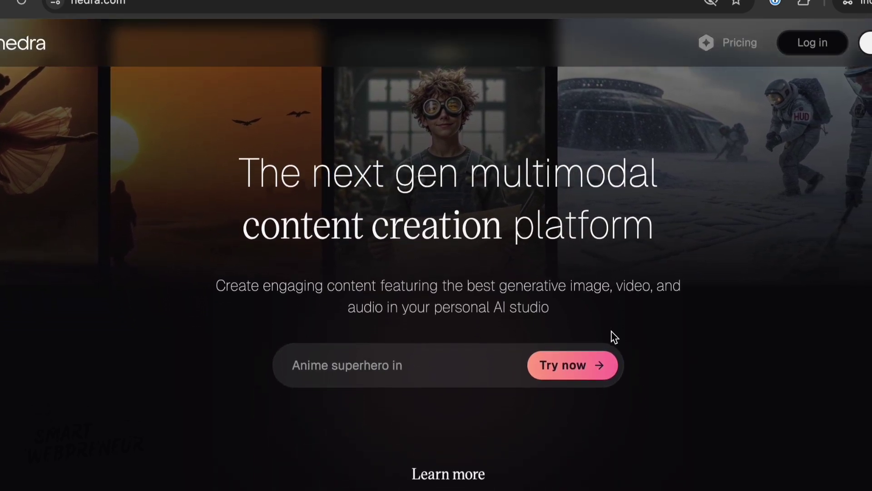
pyautogui.scroll(-1, 614, 337)
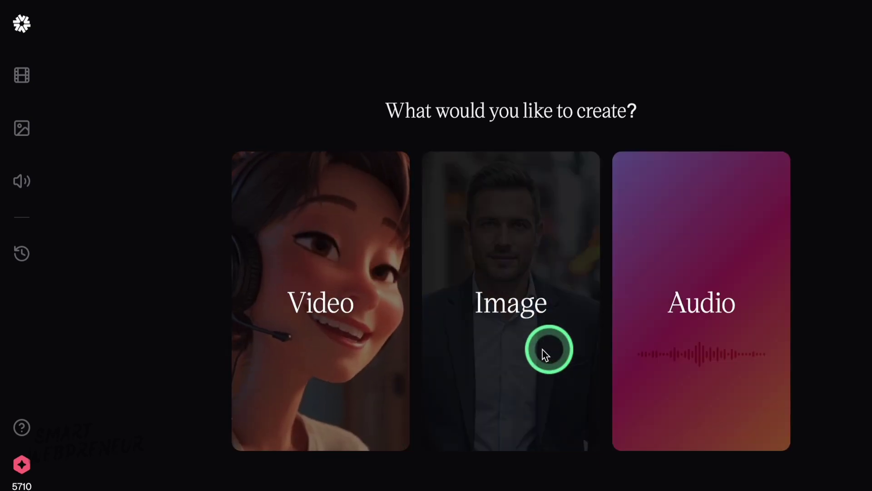
# Open the subscription plans and compare the prices, credits and features of the Free, Lite, Creator, Professional and Enterprise tiers
pyautogui.click(28, 469)
pyautogui.click(236, 485)
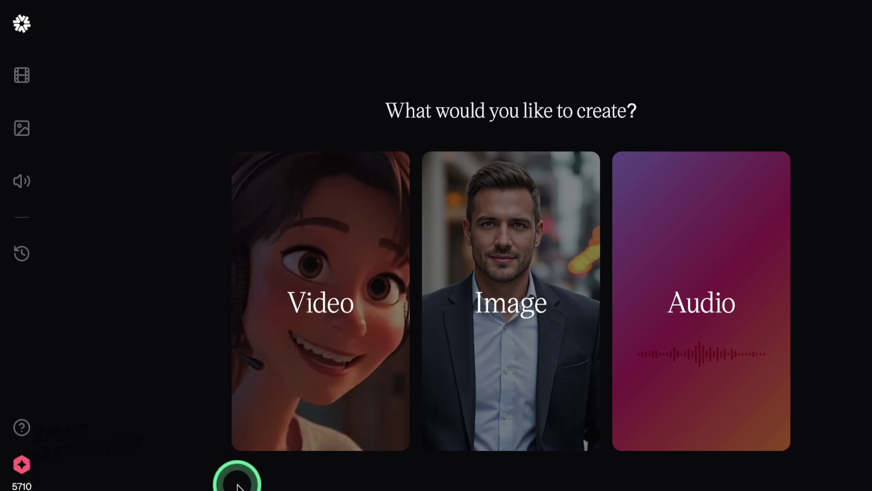
pyautogui.scroll(-4, 197, 349)
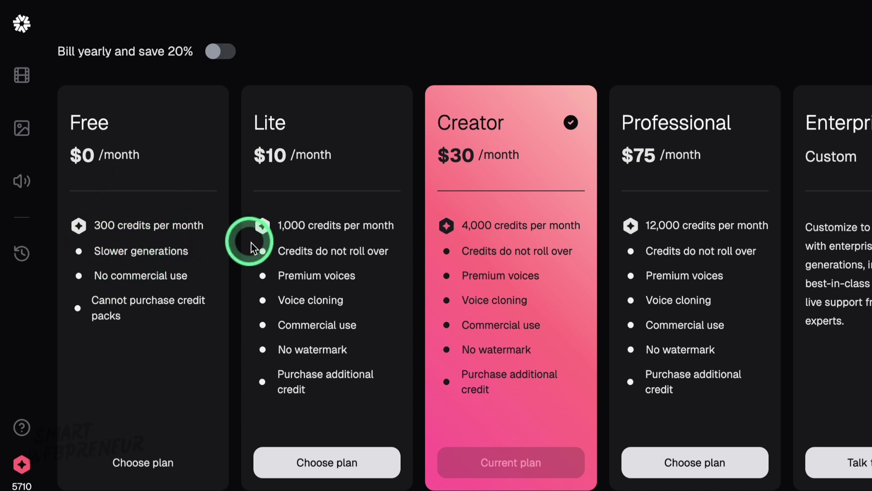
pyautogui.scroll(-1, 388, 276)
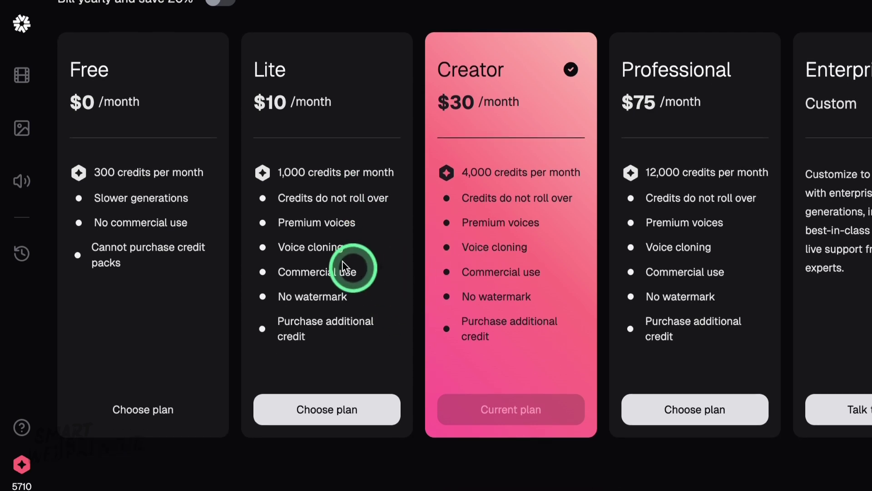
# Start a new video creation from the home page and upload keith pic.png as the start frame
pyautogui.click(22, 23)
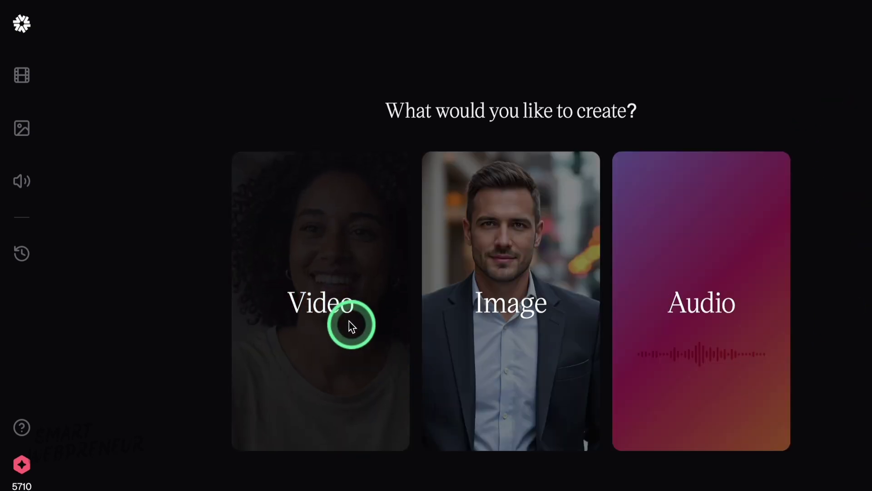
pyautogui.click(348, 319)
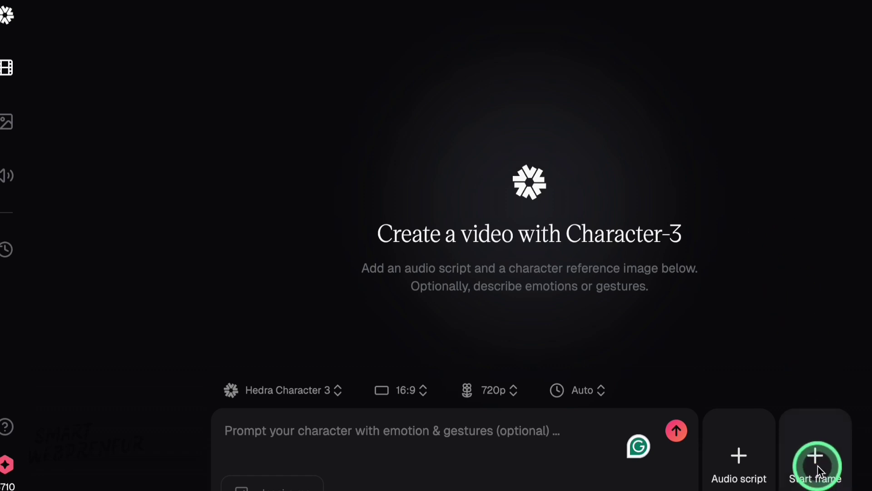
pyautogui.moveTo(819, 465)
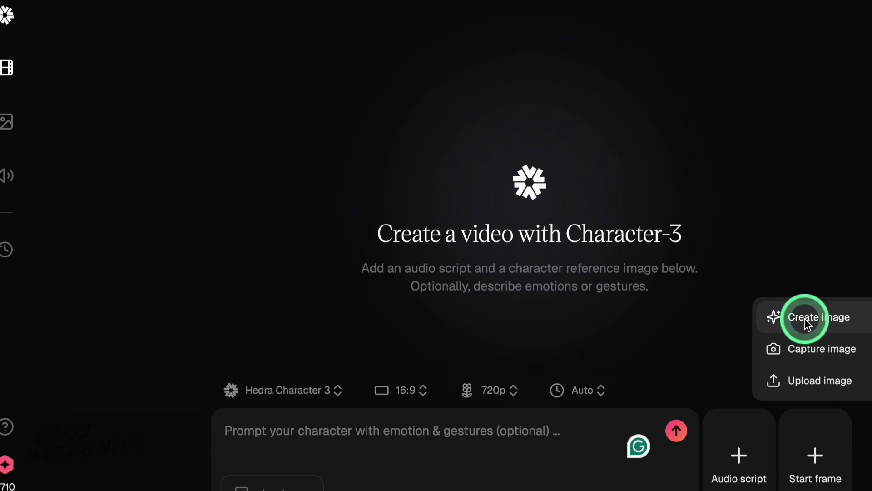
pyautogui.click(809, 382)
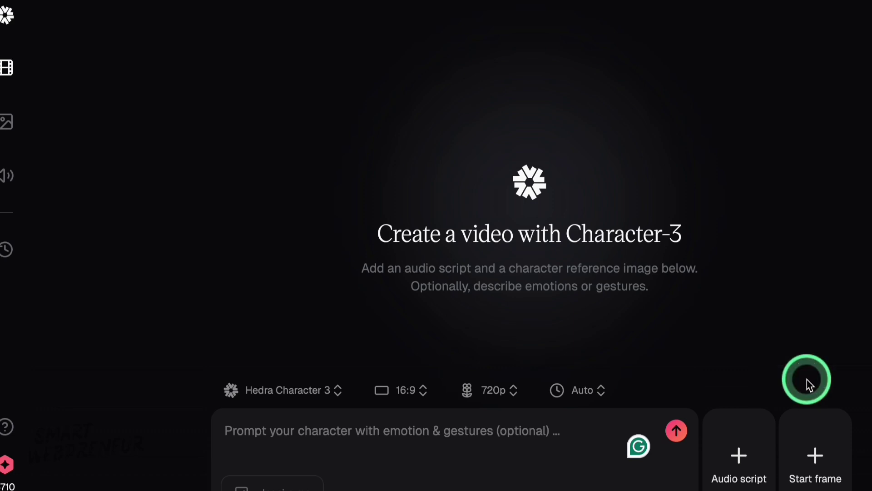
pyautogui.scroll(-10, 564, 334)
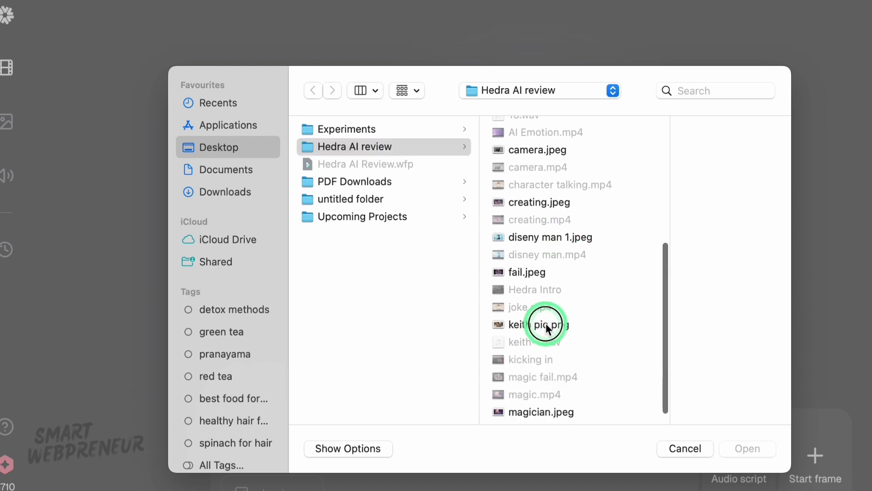
pyautogui.click(548, 324)
pyautogui.click(733, 450)
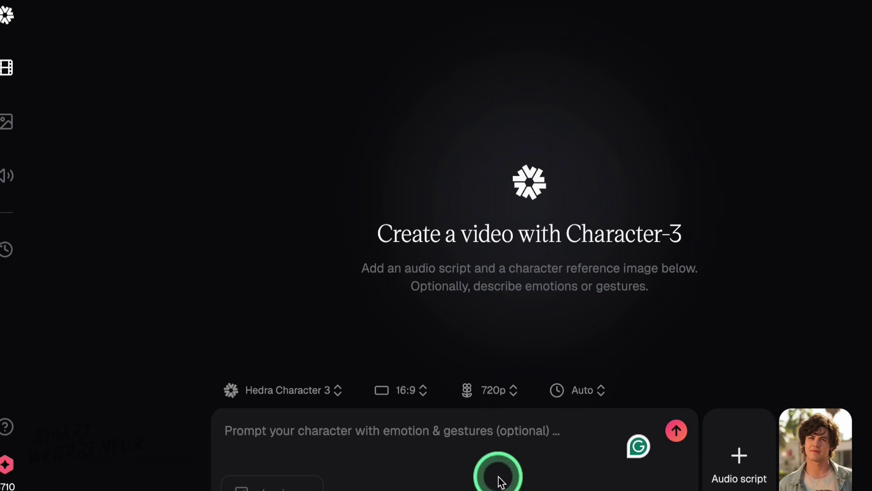
# Open speech generation for the audio script, preview some of the available voices and choose the American voice Liam
pyautogui.click(741, 456)
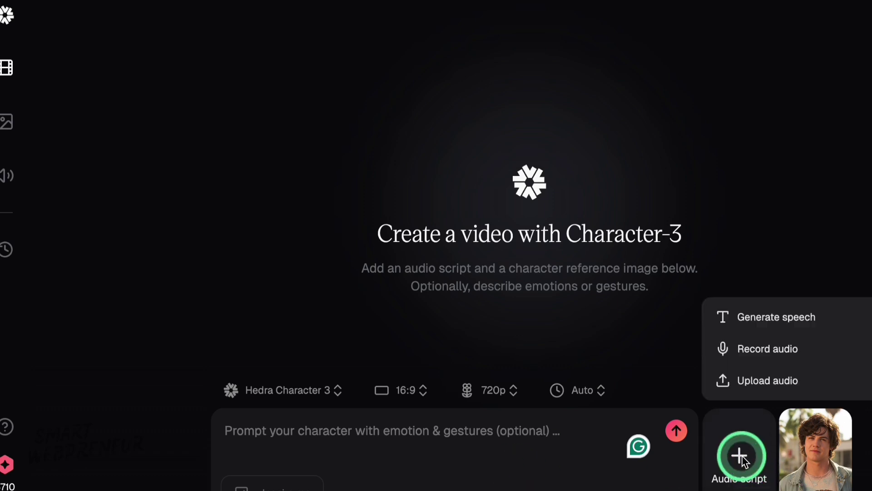
pyautogui.click(755, 320)
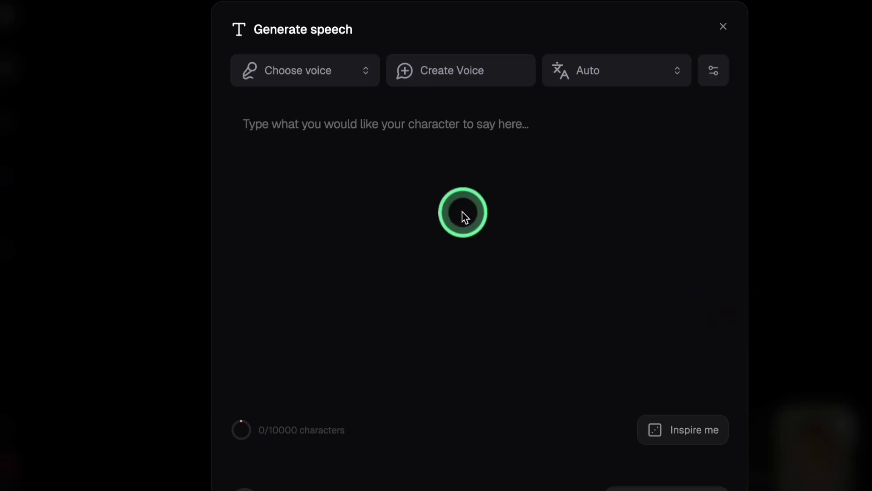
pyautogui.click(337, 73)
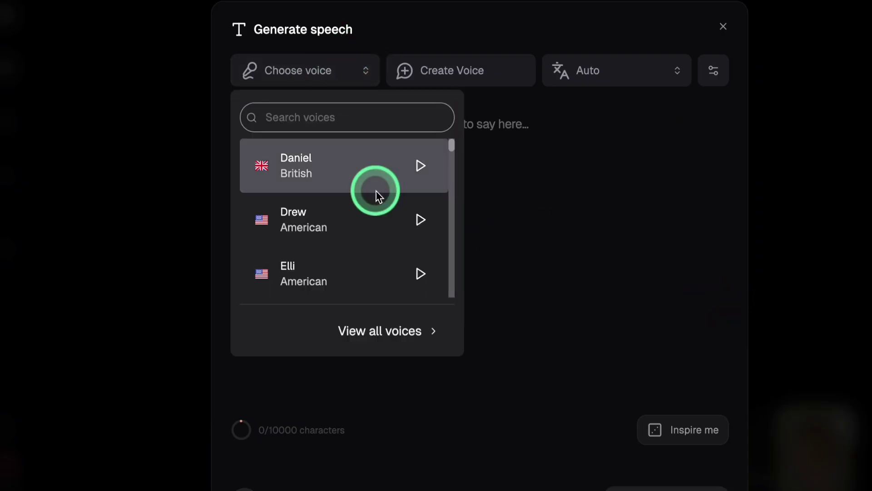
pyautogui.click(419, 167)
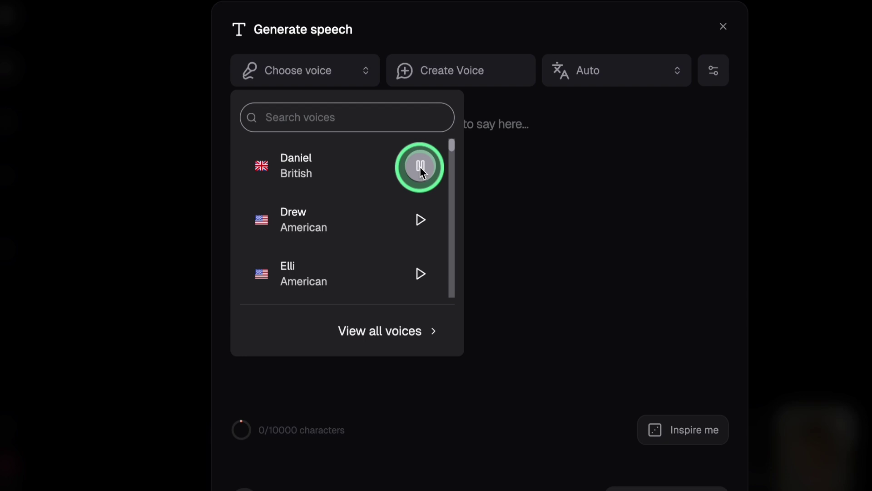
pyautogui.scroll(-2, 384, 255)
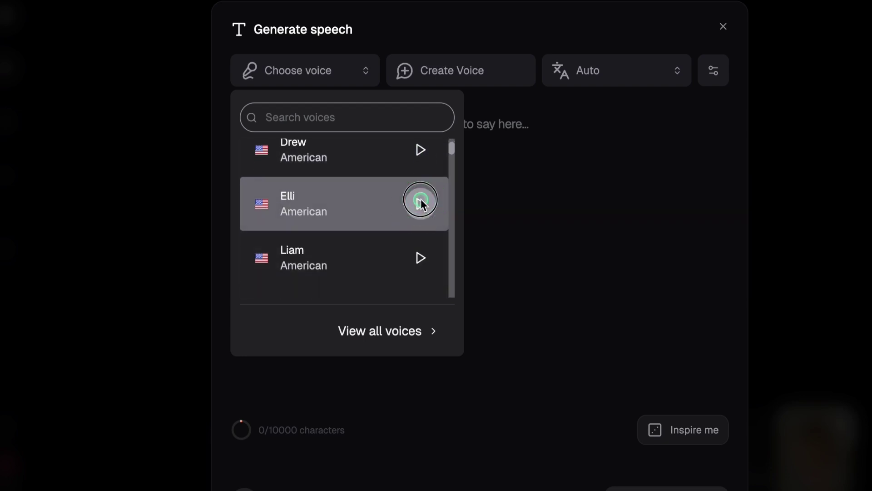
pyautogui.click(420, 259)
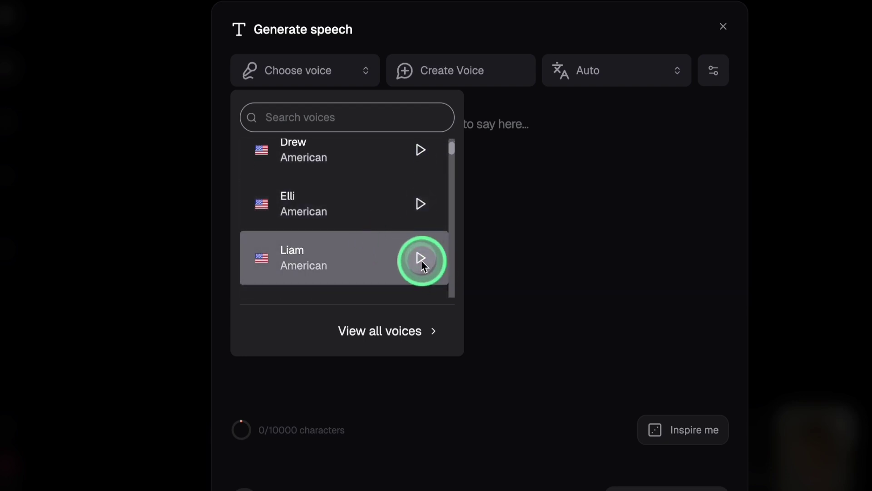
pyautogui.click(337, 258)
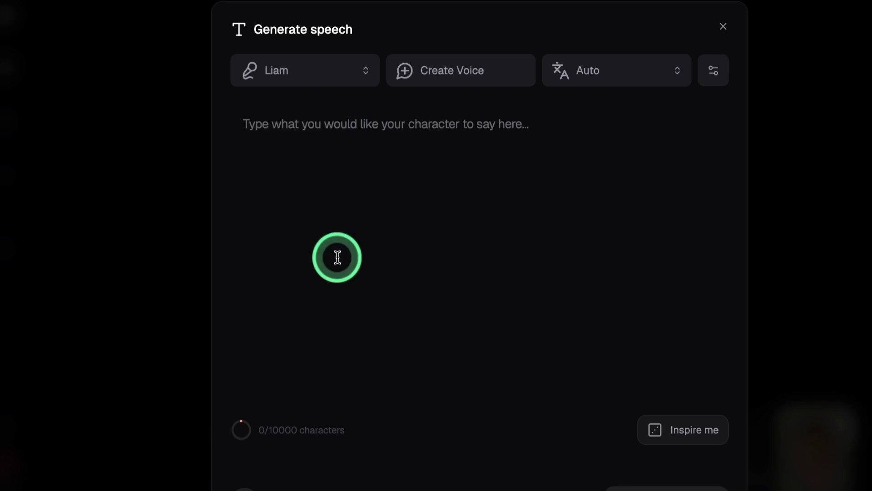
# Enter the script starting "You know... people always said I had a chip on my shoulder" and generate the video with normal, not overly expressive gestures
pyautogui.click(311, 132)
pyautogui.write('"You know... people always said I had a chip on my shoulder. Maybe they were right."  "But I wasn’t trying to prove anything. Not to them, anyway. Just didn’t want to live life on repeat like everyone else. Wake up, clock in, clock out, fade away. Nah."  "The streets of L.A. taught me more than school ever did. Every sun-soaked block had a story. Every palm tree? A silent witness to dreams made... and sometimes lost."  "Looking back—yeah, I was reckless. But I was also alive. I didn’t wait for permission. I made my own permission."')
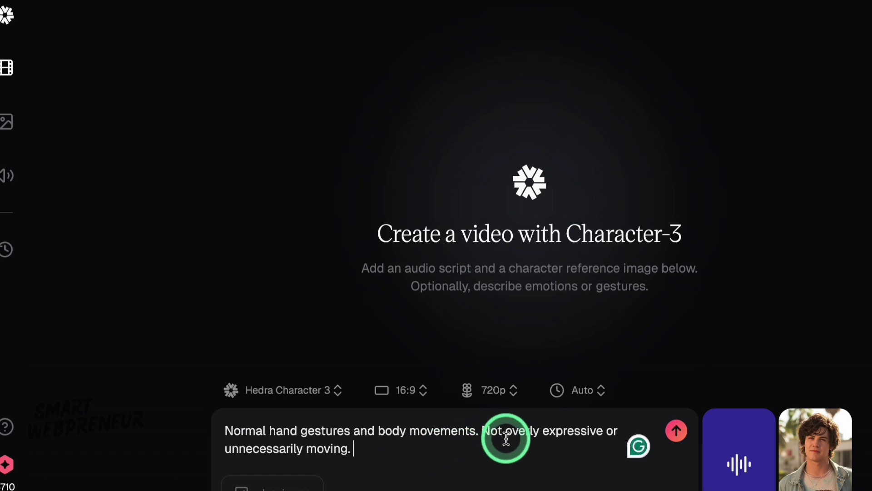
pyautogui.click(677, 430)
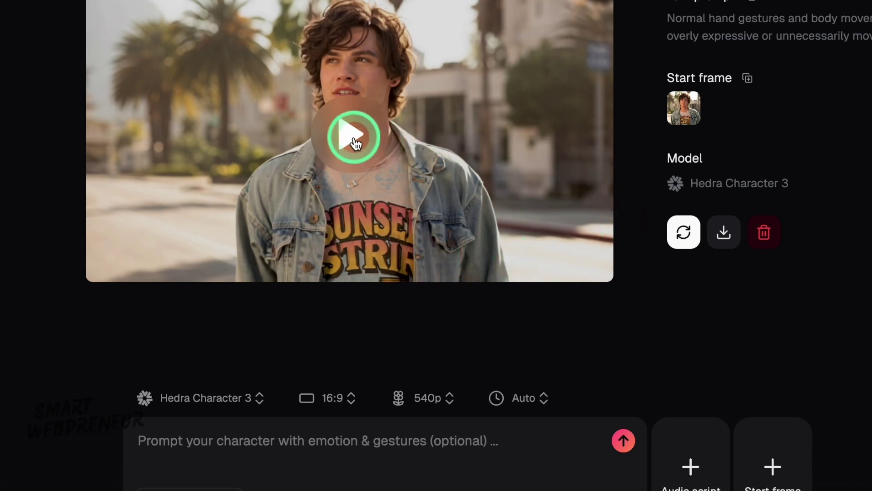
# Play the generated videos of the man in the denim jacket and of the woman in the hilly landscape
pyautogui.click(355, 141)
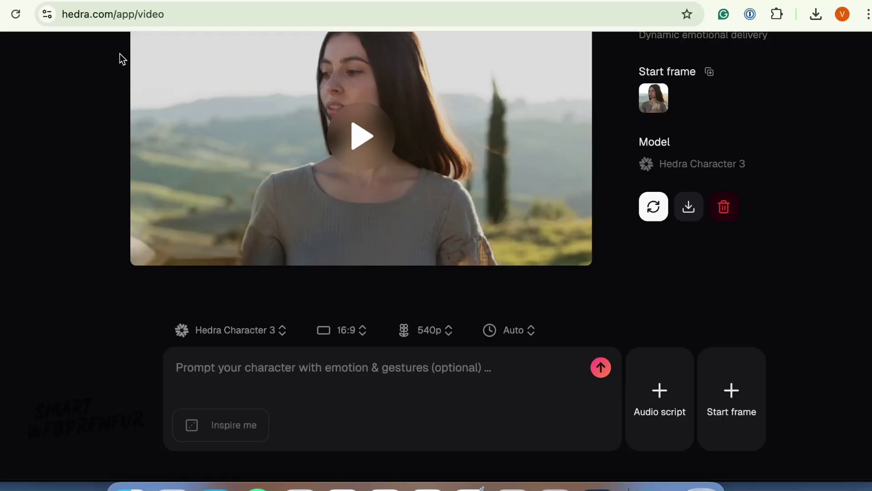
pyautogui.press('ctrl+super+f')
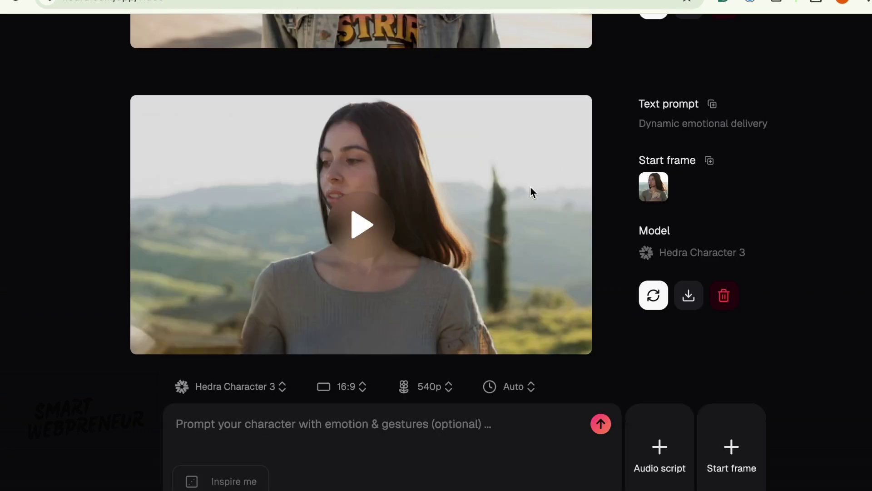
pyautogui.scroll(-1, 362, 228)
pyautogui.click(362, 229)
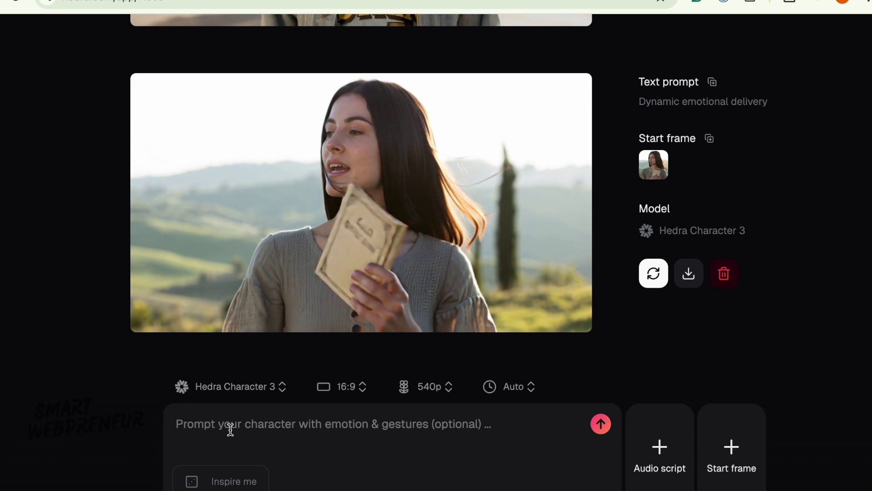
pyautogui.moveTo(364, 202)
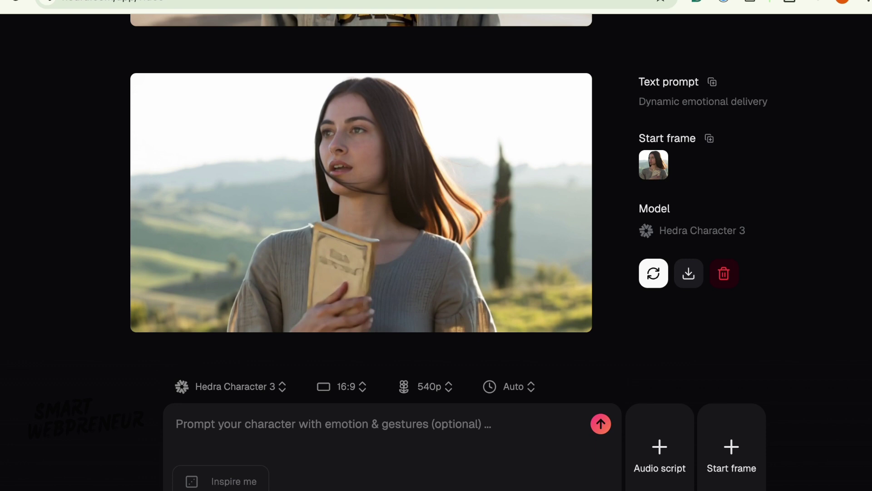
pyautogui.moveTo(366, 184)
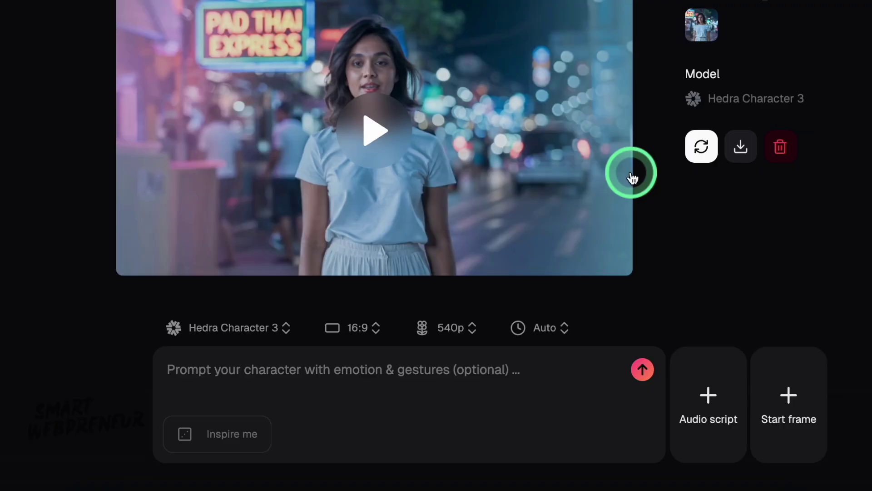
# Play the generated video of the woman on the neon-lit street and watch it in full screen
pyautogui.scroll(3, 483, 172)
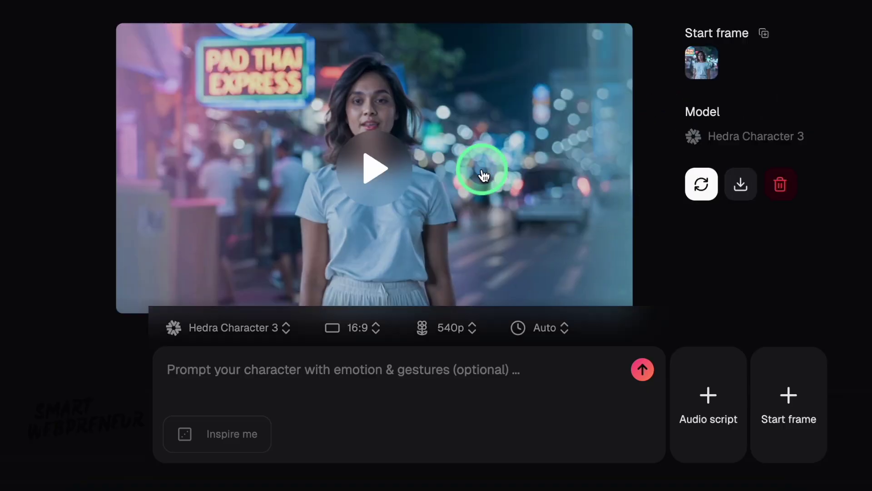
pyautogui.scroll(-2, 403, 151)
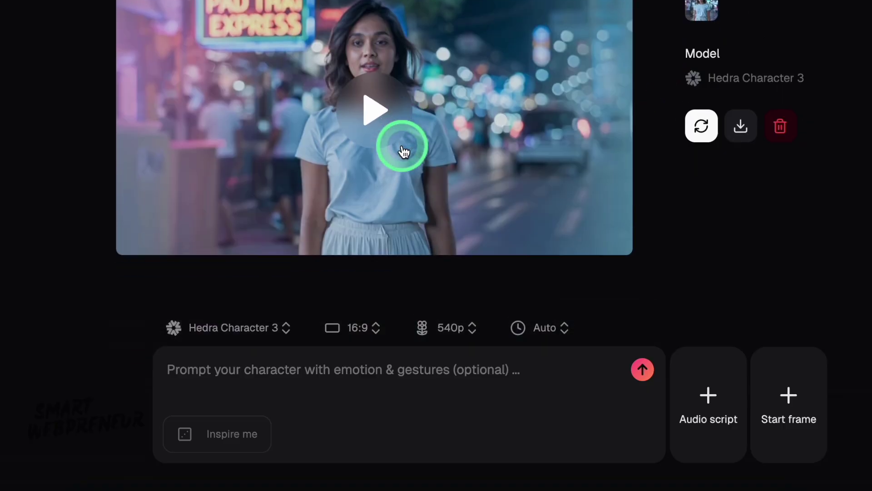
pyautogui.click(379, 112)
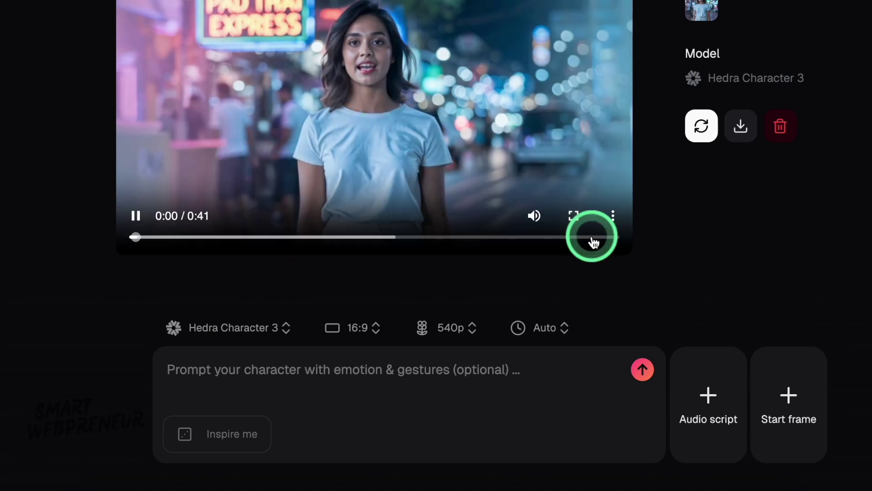
pyautogui.click(575, 215)
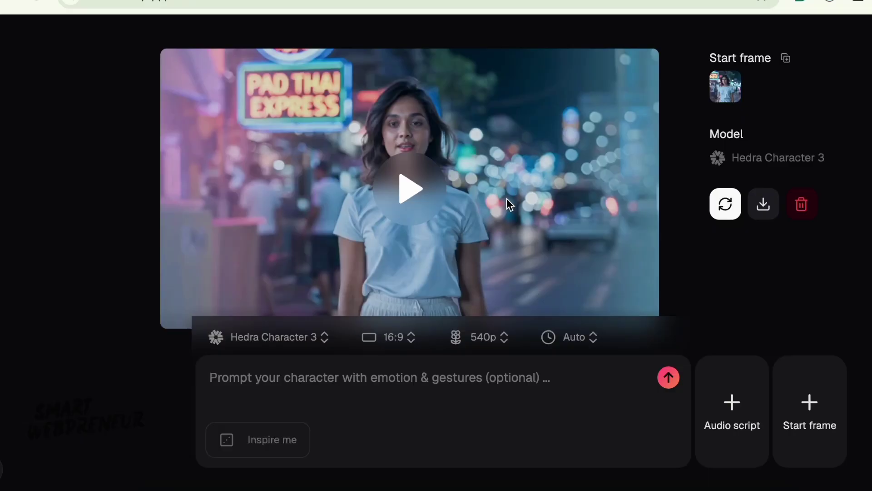
# Review the neon-lit street video's entry and check which resolutions are offered for video generation
pyautogui.scroll(2, 342, 173)
pyautogui.scroll(-2, 342, 173)
pyautogui.scroll(-2, 342, 174)
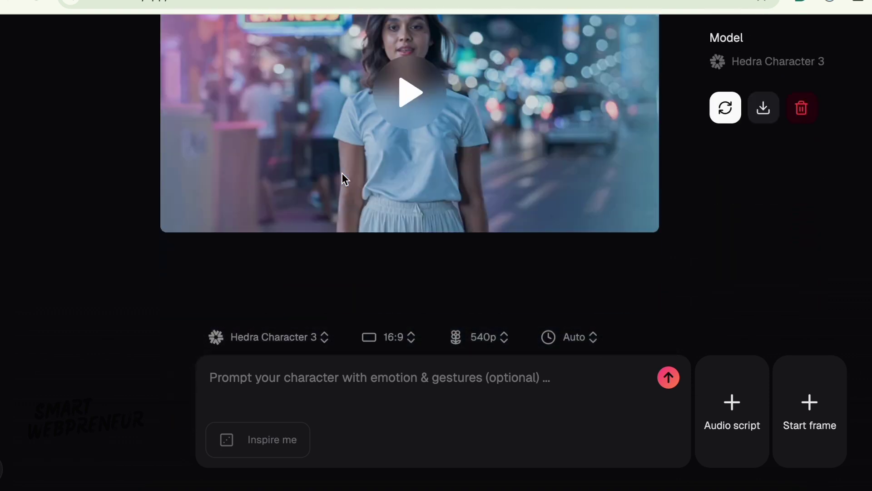
pyautogui.scroll(2, 565, 142)
pyautogui.scroll(-2, 565, 142)
pyautogui.click(496, 348)
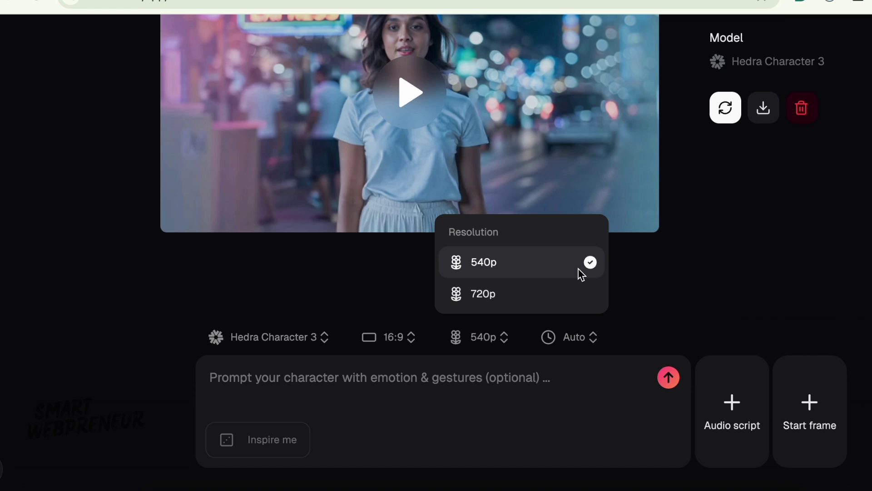
pyautogui.click(709, 262)
# Replay the generated videos of the man in the denim jacket, the woman in the hills and the woman on the neon-lit street
pyautogui.scroll(3, 580, 257)
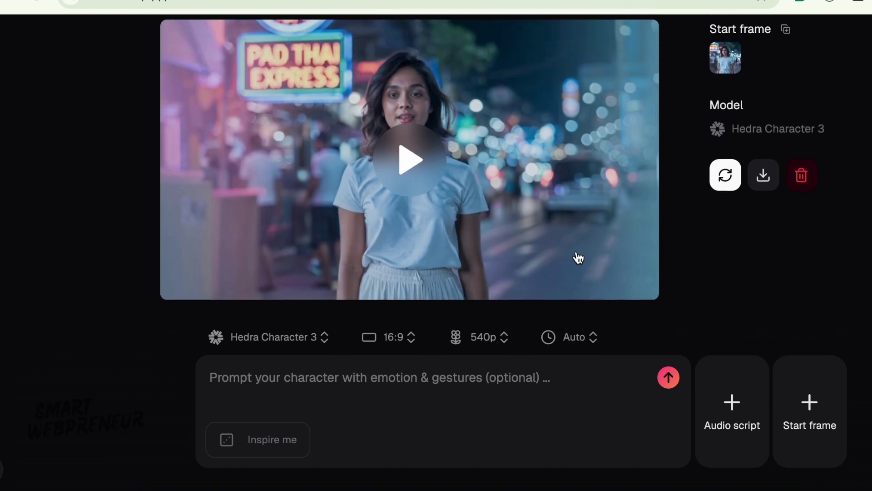
pyautogui.scroll(15, 578, 258)
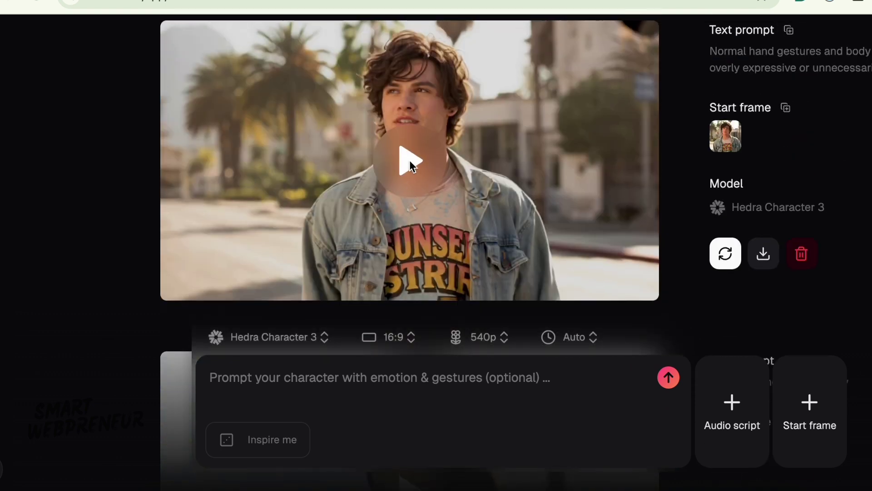
pyautogui.click(411, 162)
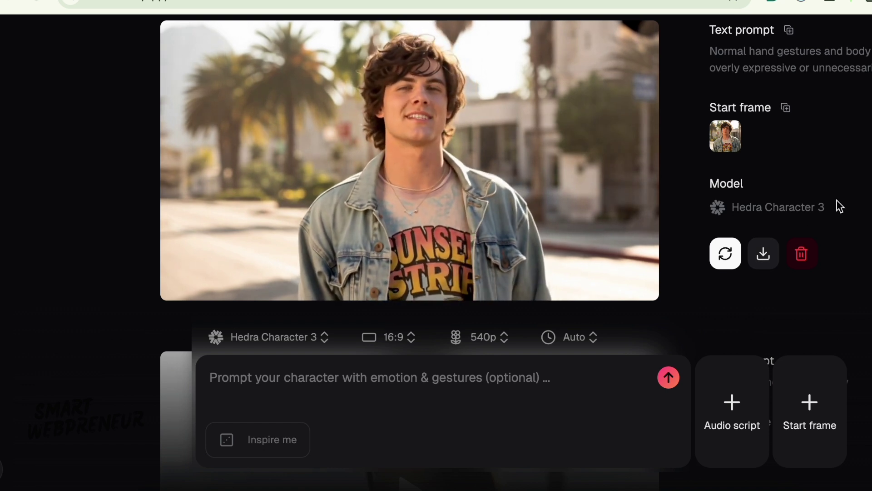
pyautogui.scroll(-5, 428, 228)
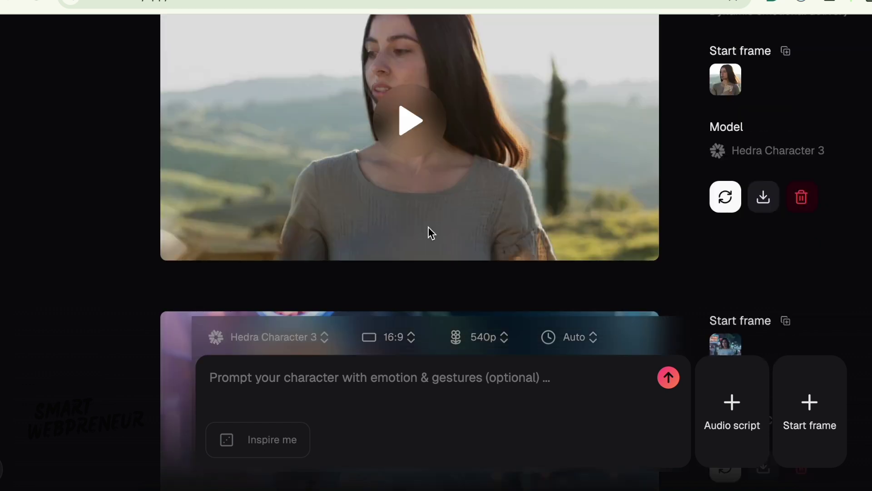
pyautogui.click(418, 133)
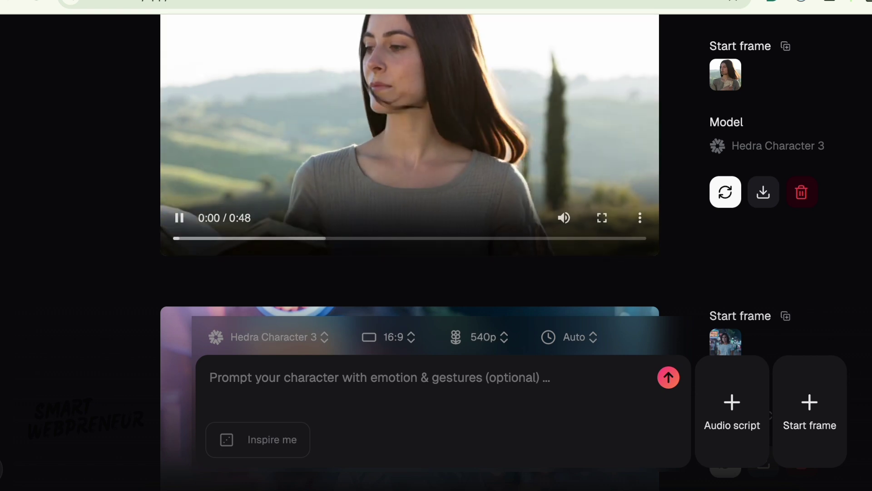
pyautogui.click(416, 132)
pyautogui.scroll(-5, 415, 171)
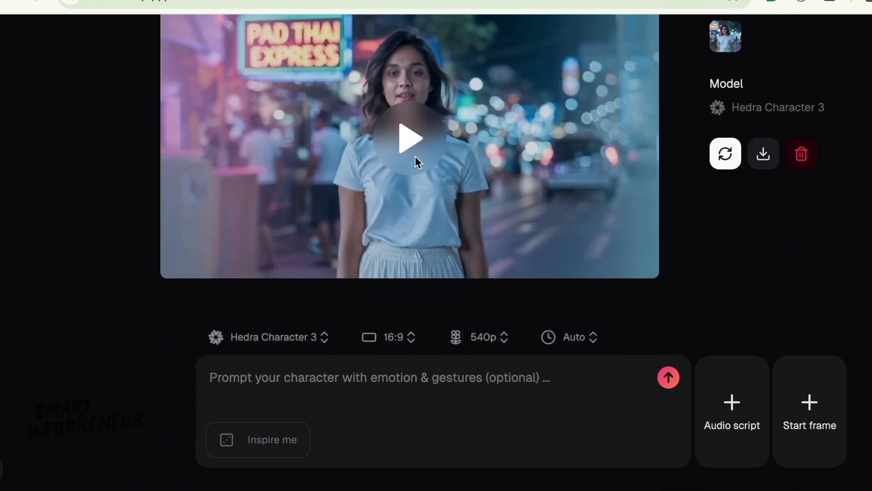
pyautogui.click(416, 153)
pyautogui.click(415, 152)
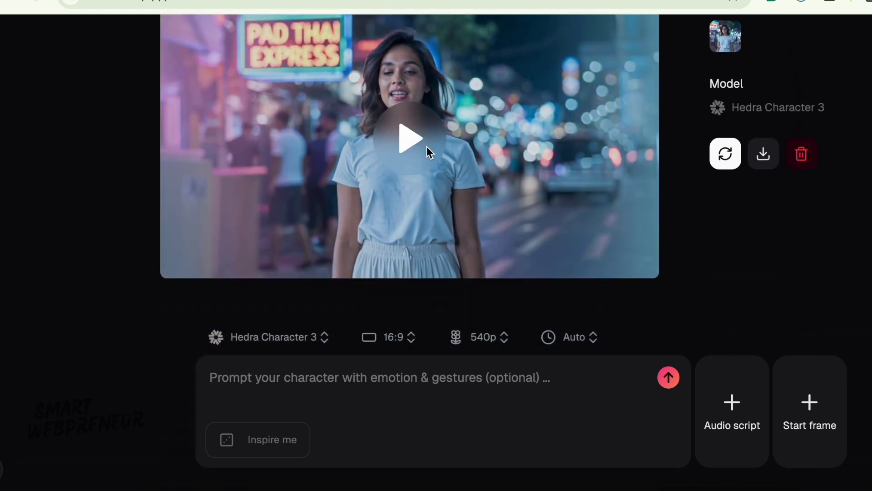
pyautogui.scroll(-2, 479, 169)
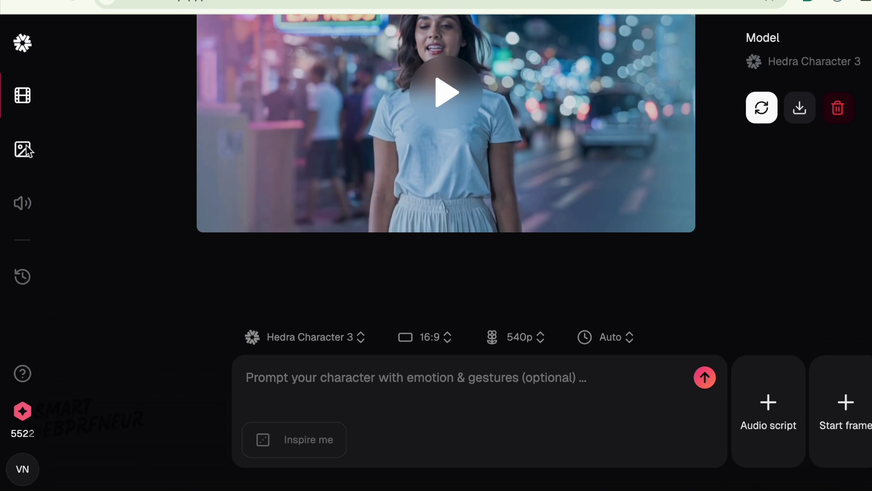
# Open image generation and look through the full list of available image models
pyautogui.click(25, 150)
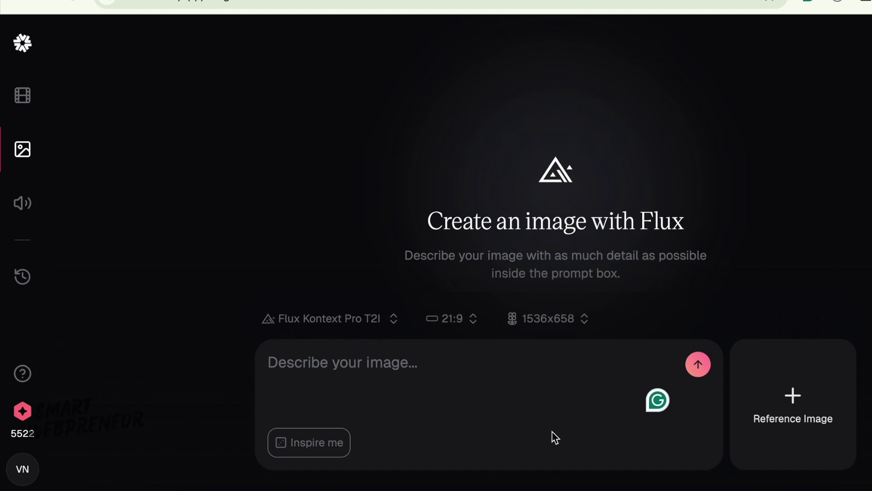
pyautogui.click(391, 334)
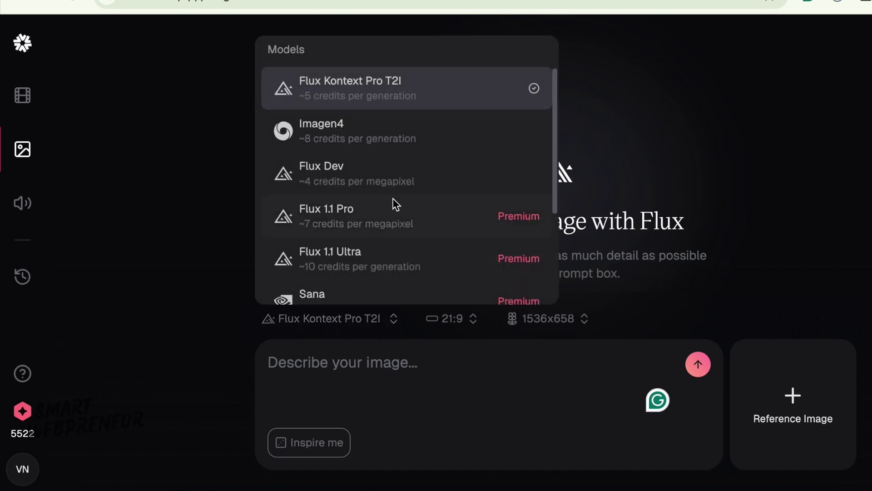
pyautogui.scroll(-4, 409, 145)
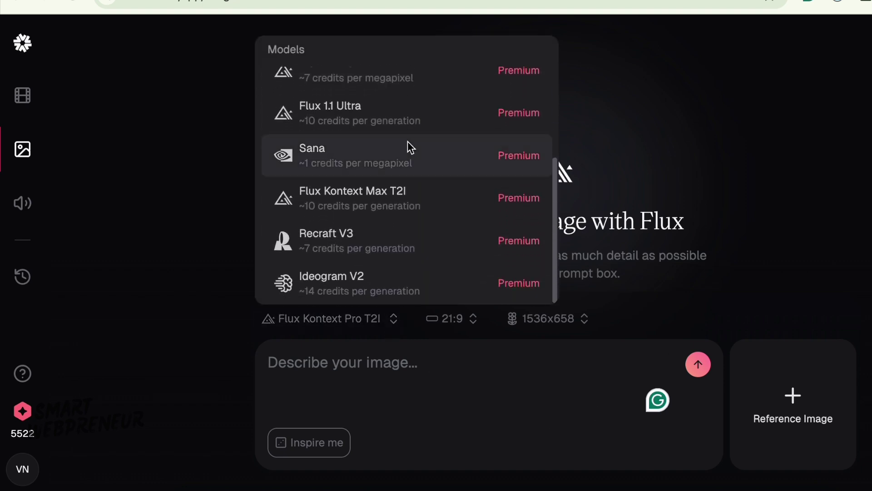
pyautogui.scroll(5, 408, 142)
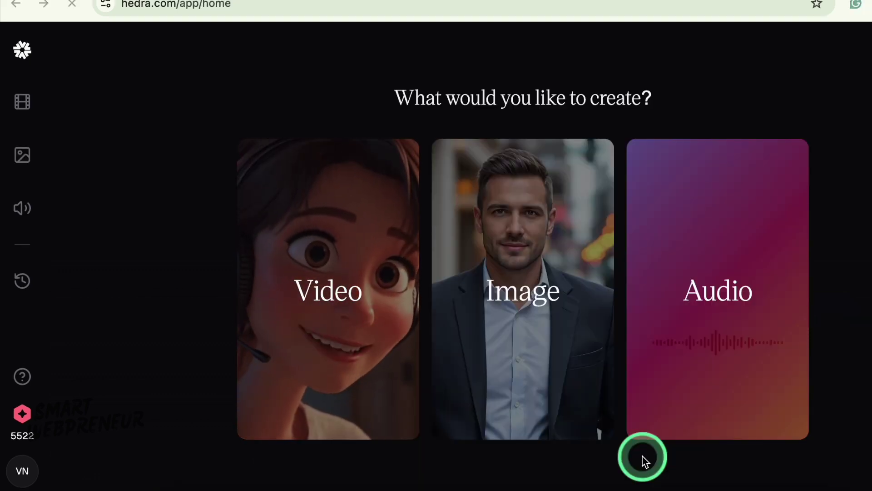
# Open image creation from the home page and view the reference image file chooser, dismissing it without selecting a file
pyautogui.click(521, 299)
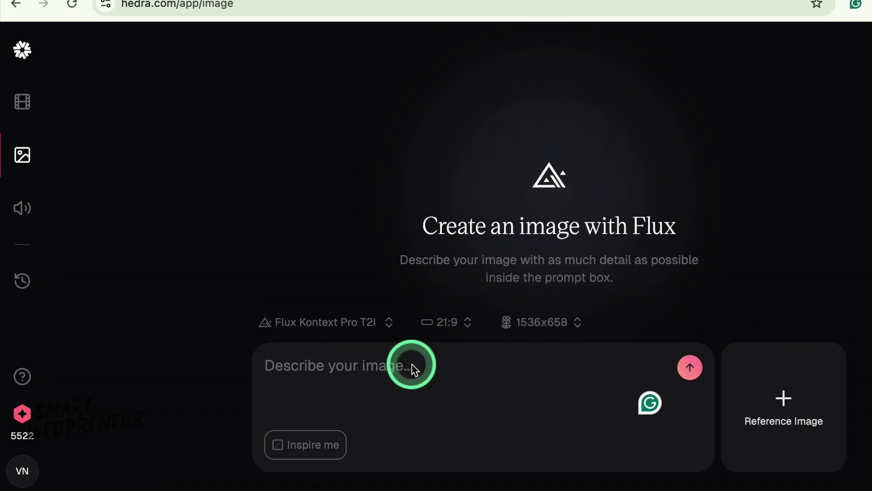
pyautogui.click(781, 399)
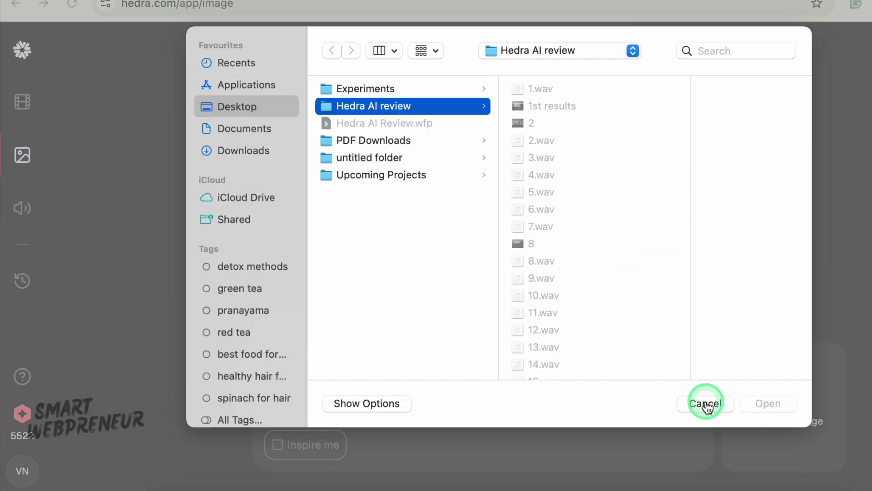
pyautogui.click(687, 407)
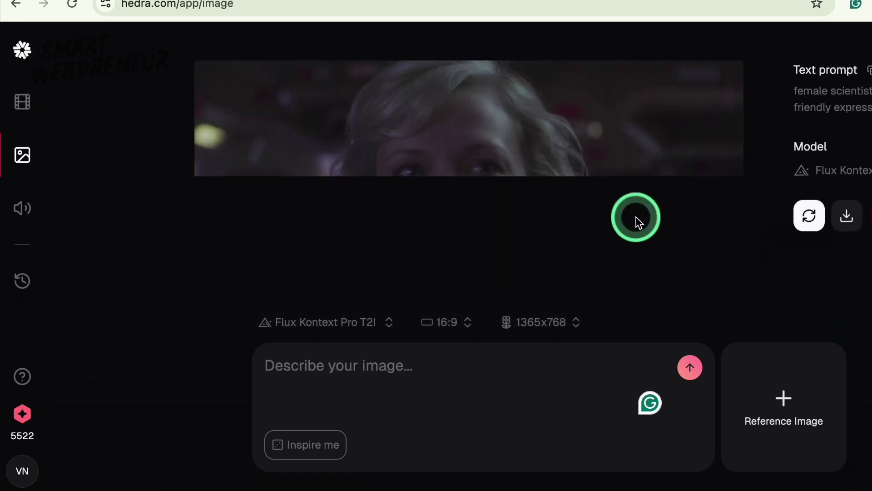
# Examine the generated image of the female scientist, including her face, clothing and the background lighting
pyautogui.scroll(-3, 635, 217)
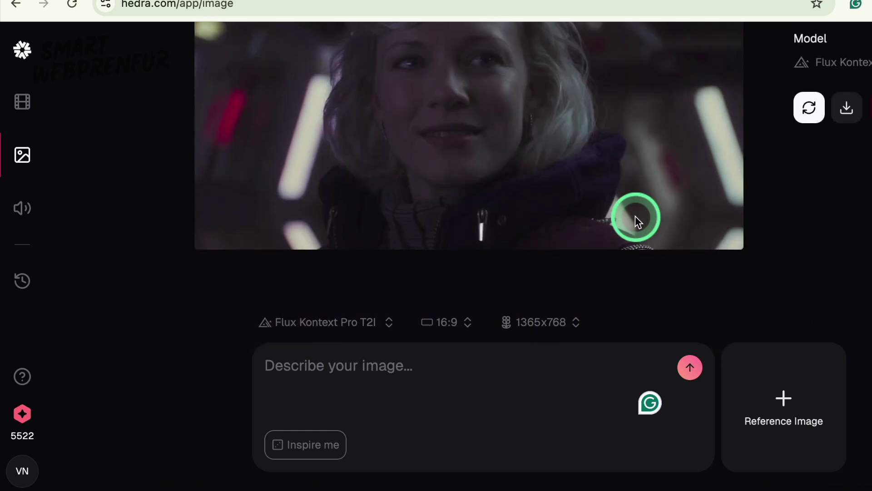
pyautogui.scroll(1, 674, 162)
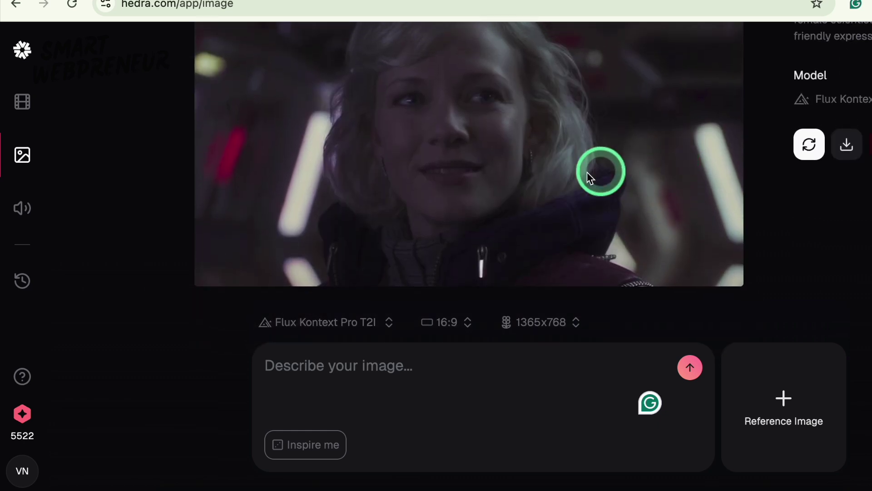
pyautogui.scroll(1, 539, 230)
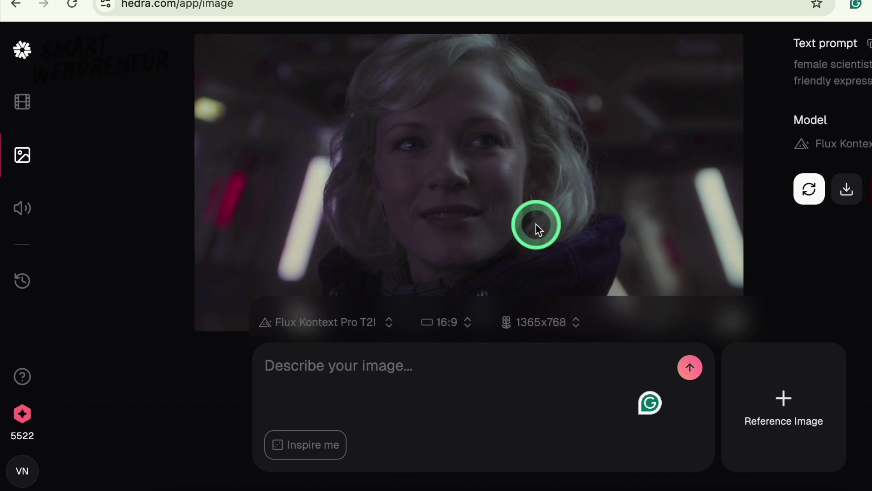
pyautogui.scroll(-1, 538, 227)
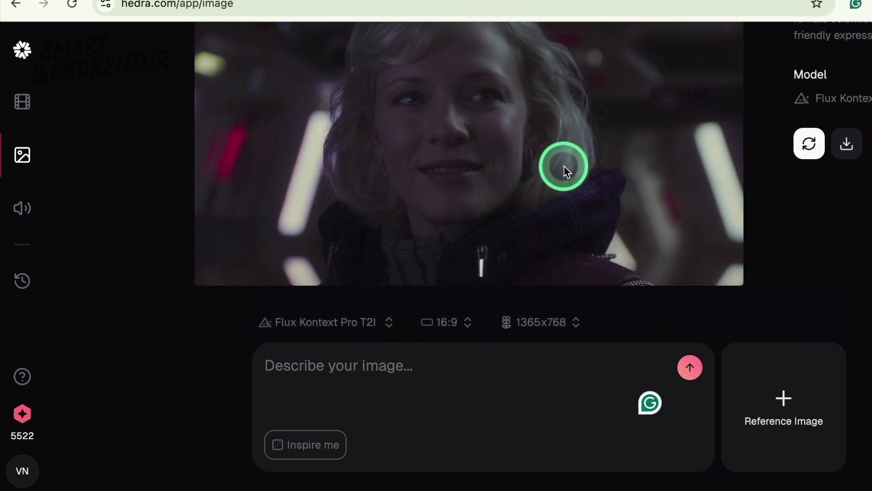
pyautogui.scroll(5, 563, 165)
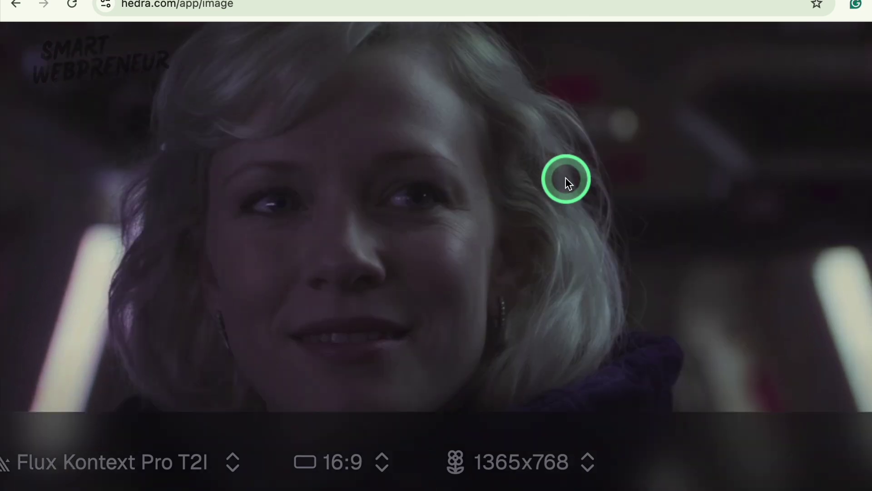
pyautogui.scroll(-5, 568, 182)
pyautogui.scroll(-2, 568, 181)
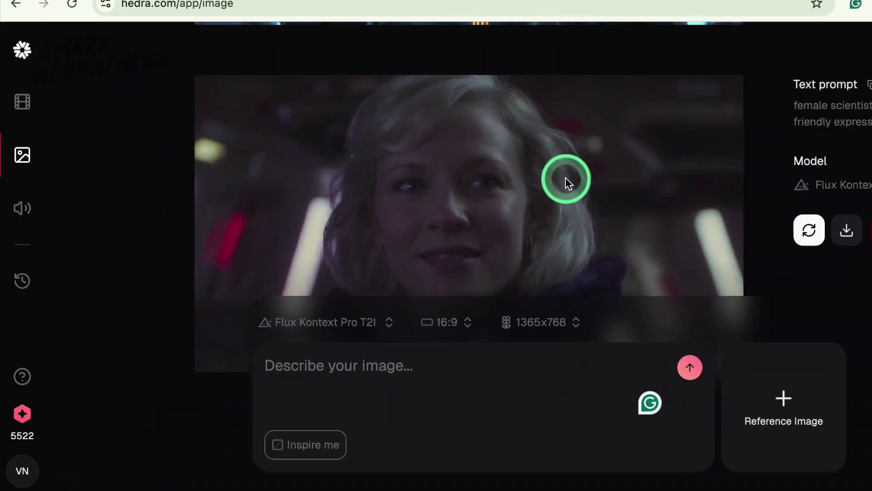
pyautogui.scroll(-2, 565, 182)
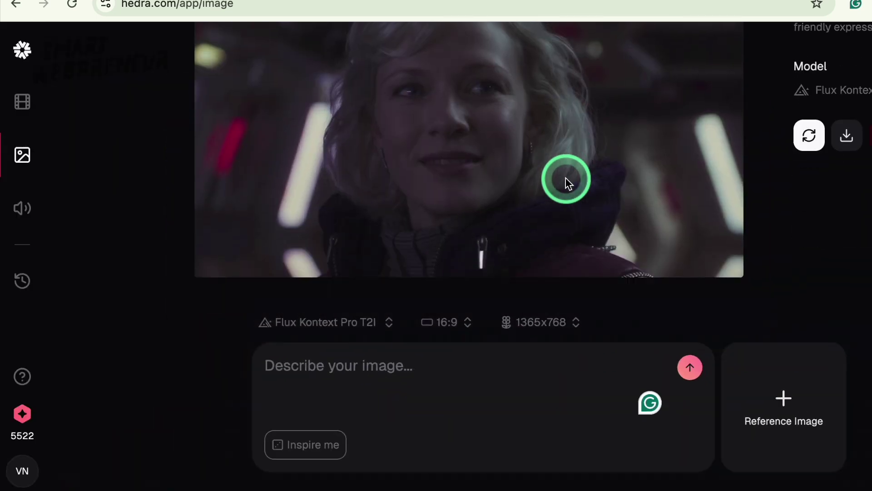
# Open speech generation and browse the available voices with their accents, genders, ages and styles
pyautogui.click(33, 210)
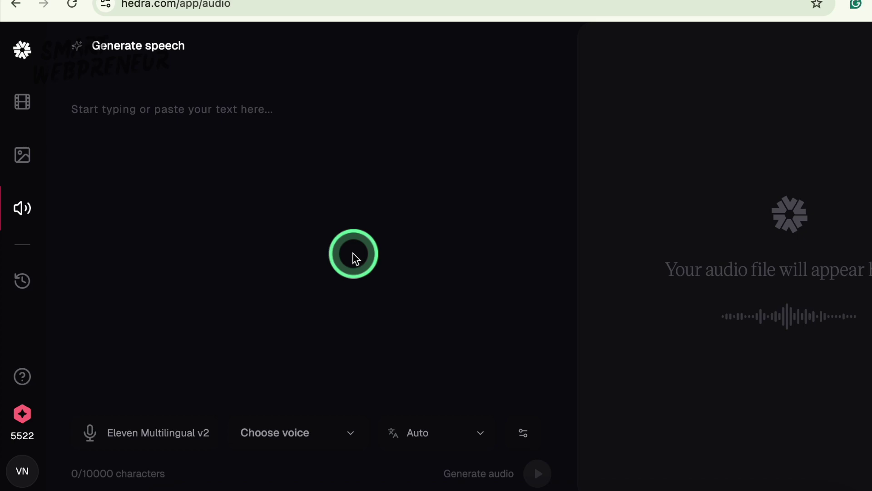
pyautogui.click(272, 150)
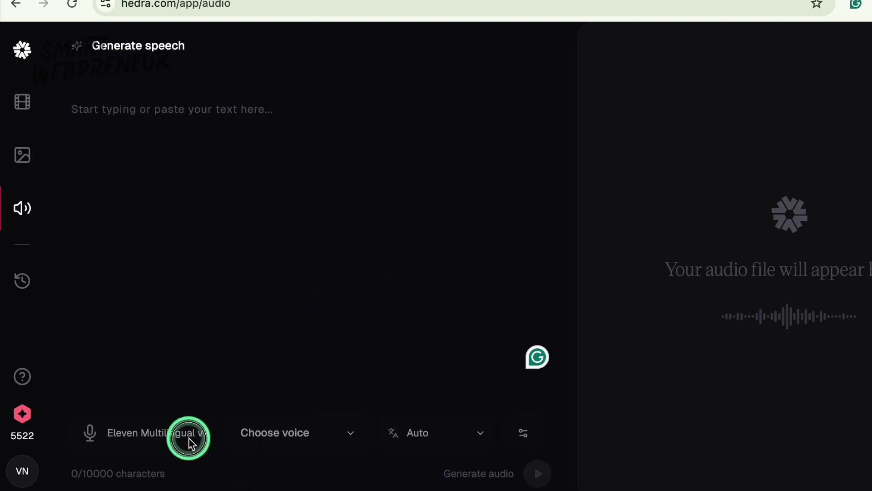
pyautogui.click(309, 433)
pyautogui.scroll(-4, 415, 172)
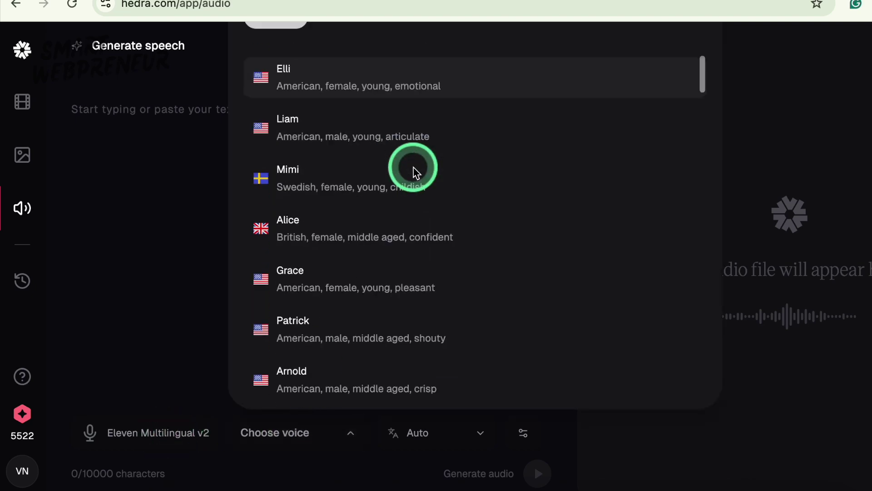
pyautogui.scroll(-3, 415, 171)
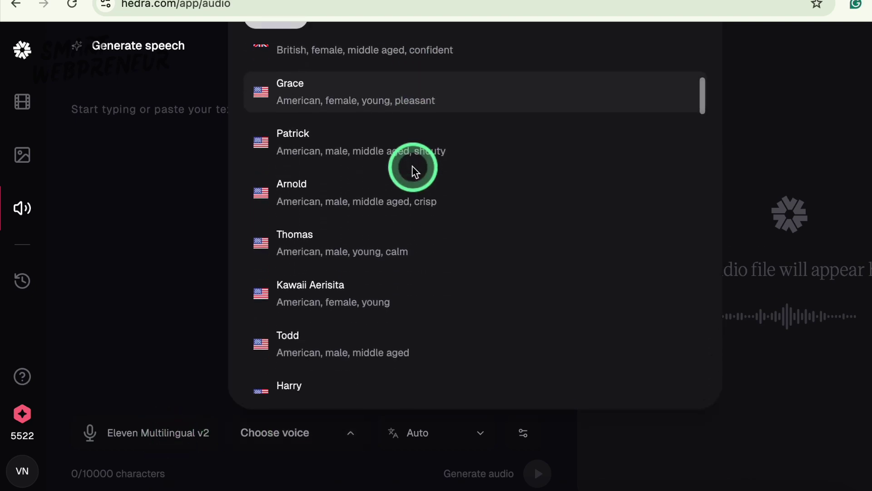
pyautogui.scroll(-2, 414, 172)
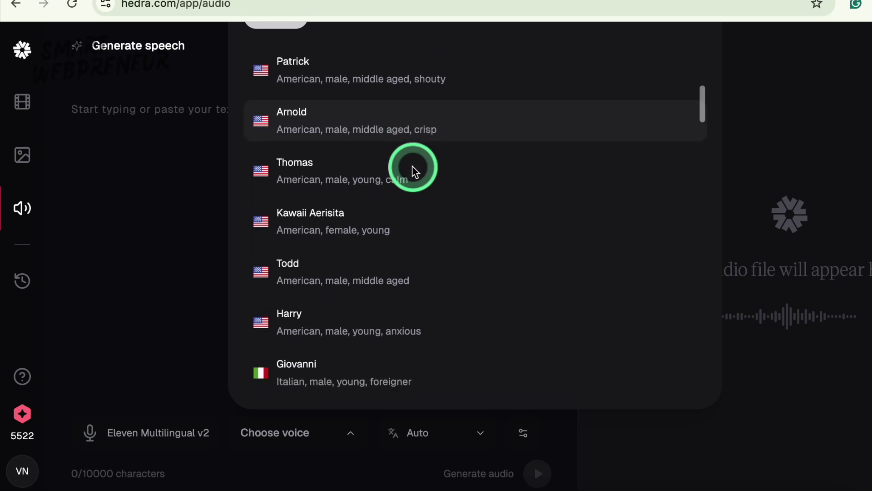
pyautogui.scroll(-2, 414, 169)
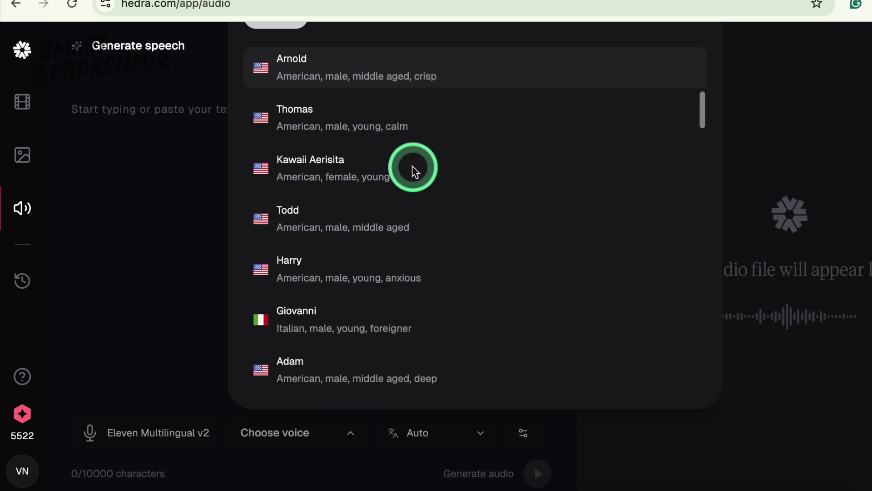
pyautogui.scroll(-9, 414, 170)
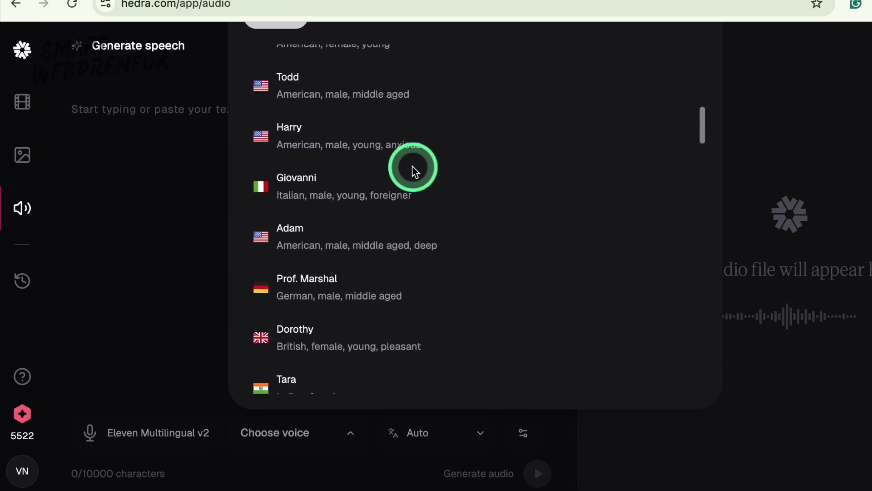
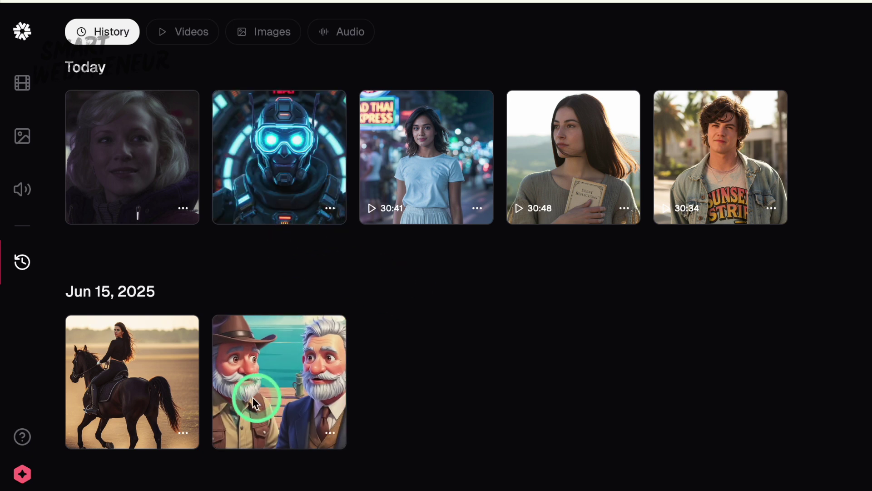
# View the image of the cowboy and the gentleman from the Jun 15, 2025 history, close it and look at older creations
pyautogui.click(271, 374)
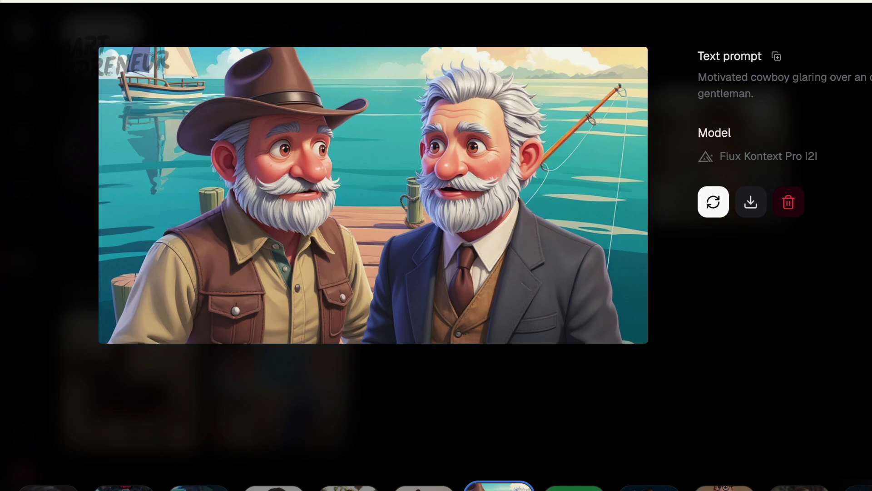
pyautogui.press('Escape')
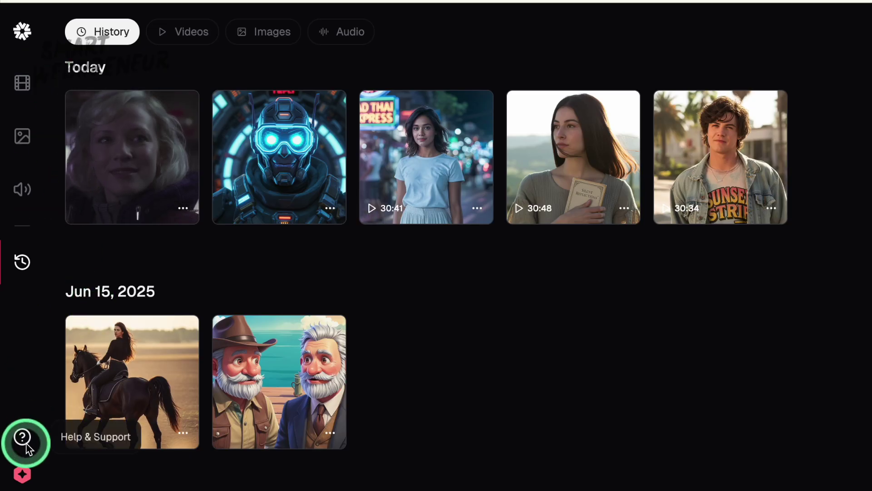
pyautogui.scroll(-1, 54, 482)
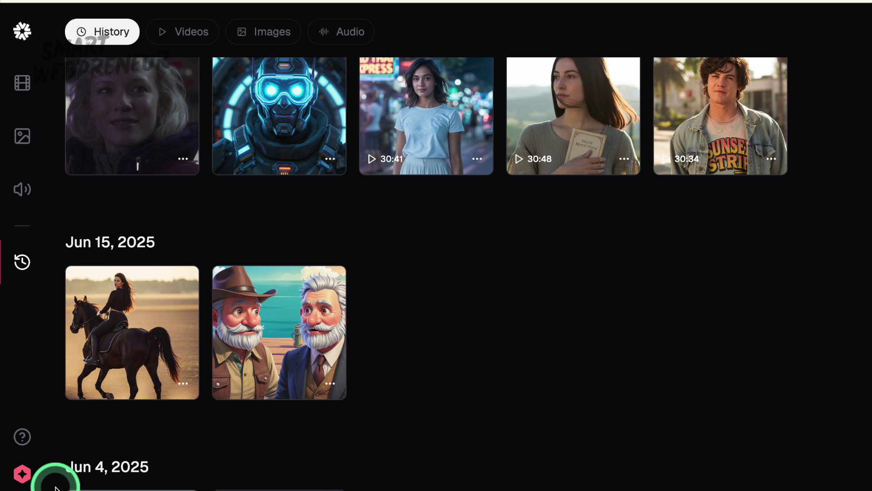
# Look through the creation history, from today's videos and images back to the older dates
pyautogui.scroll(-1, 54, 488)
pyautogui.scroll(2, 55, 488)
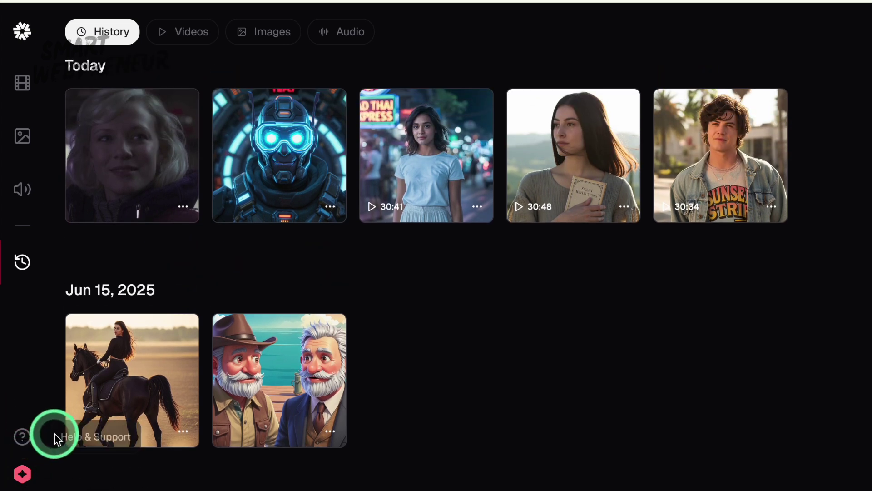
pyautogui.scroll(-4, 322, 384)
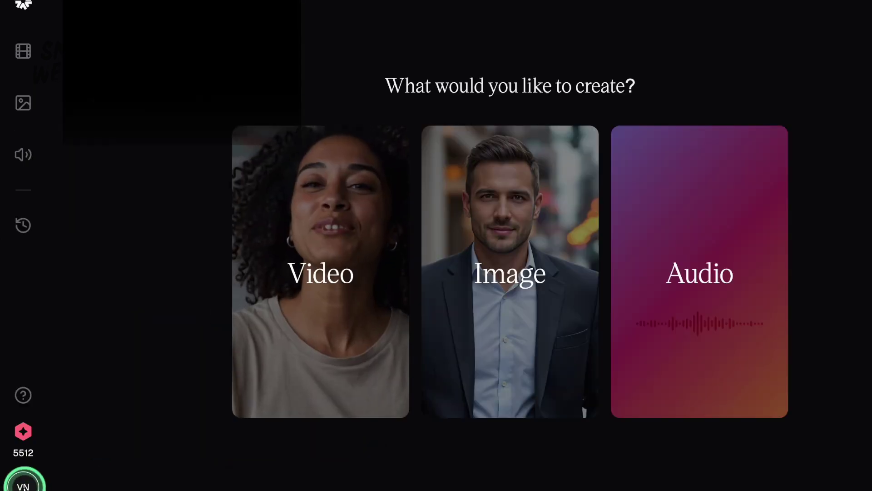
# Open the Legacy Character App from the account options and look through its creation tools and the character videos in My Library
pyautogui.click(23, 481)
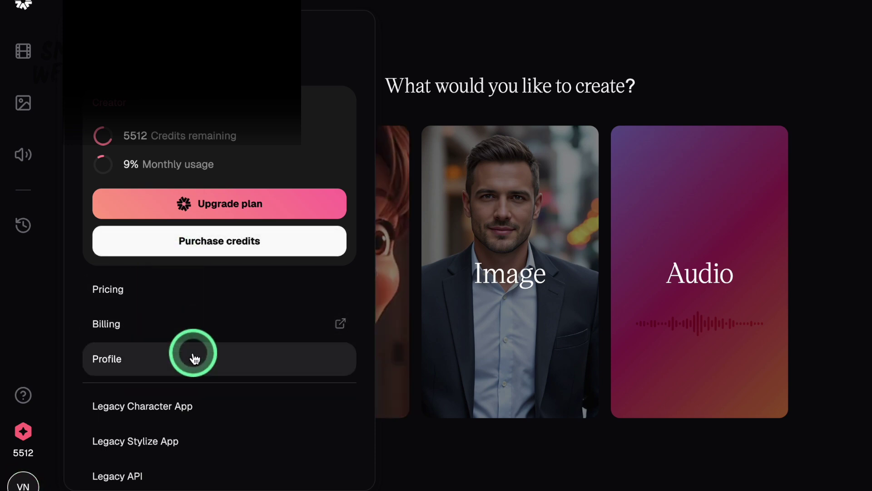
pyautogui.scroll(-3, 191, 355)
pyautogui.scroll(-1, 193, 354)
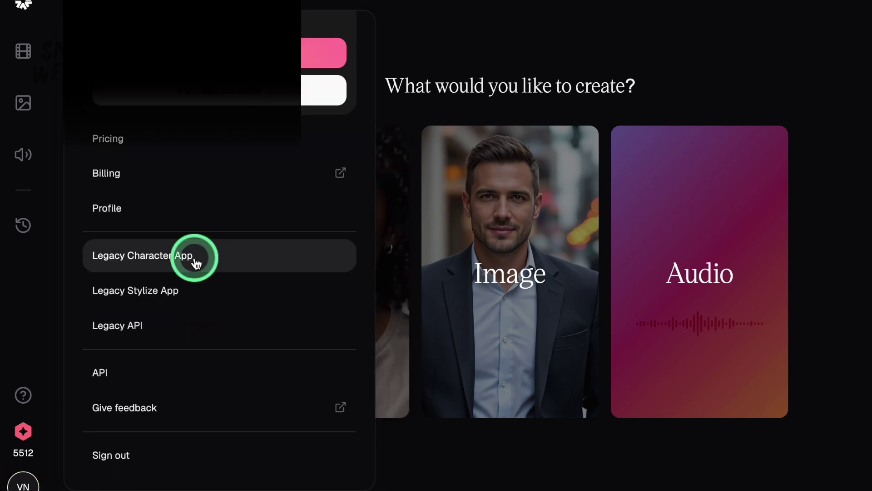
pyautogui.click(195, 257)
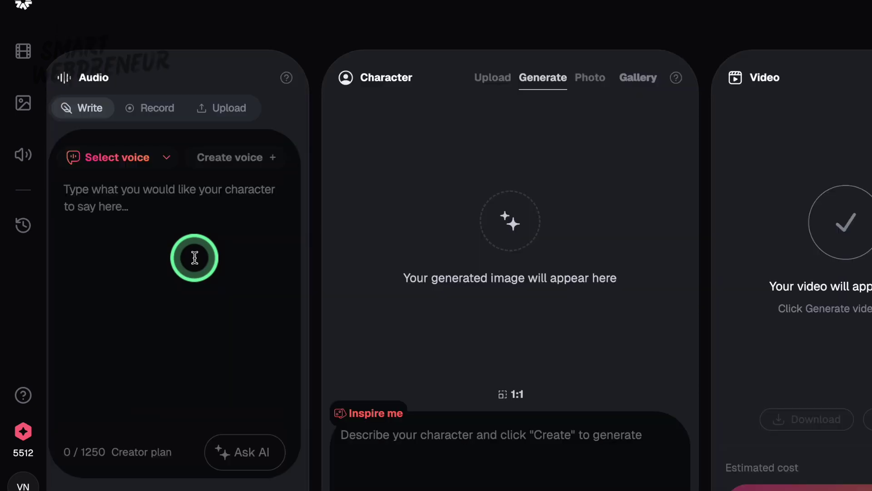
pyautogui.scroll(-7, 497, 363)
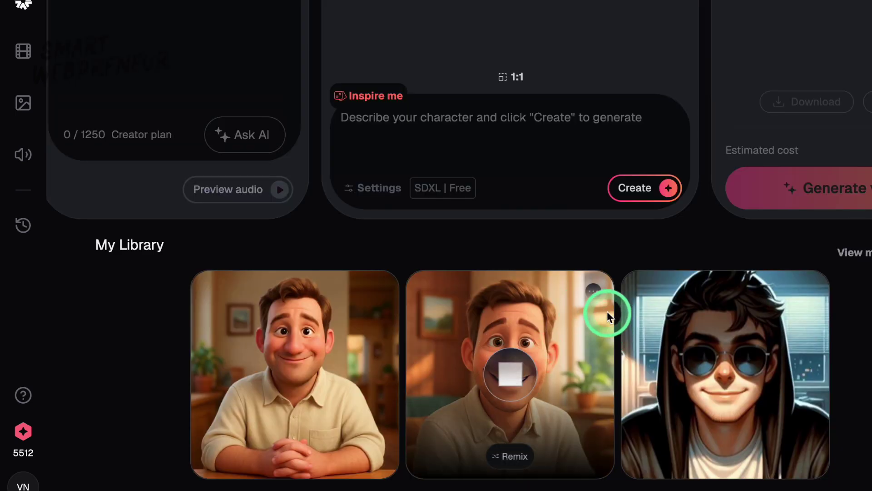
pyautogui.scroll(-1, 668, 370)
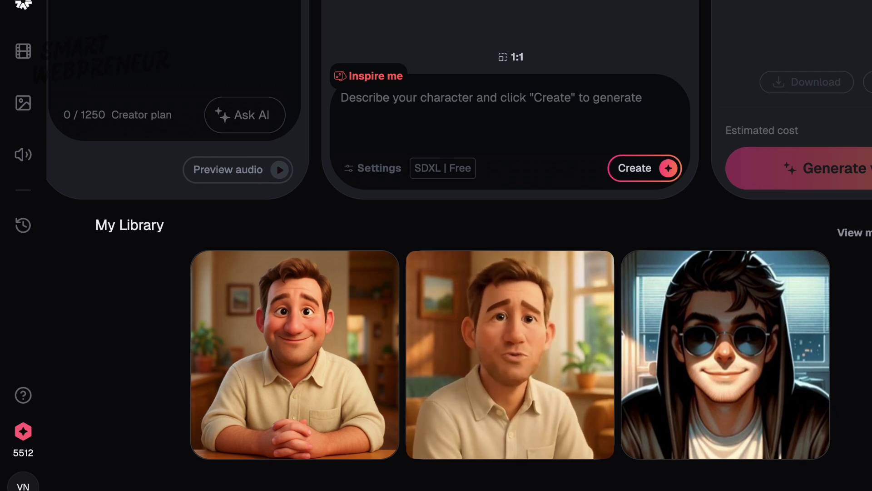
pyautogui.scroll(-5, 616, 479)
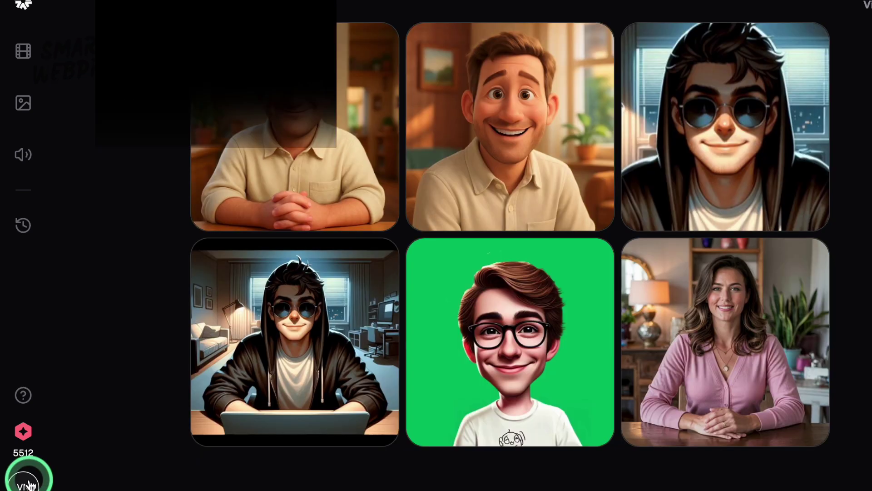
# Open the Legacy Stylize App, play and stop the Rain proof audio sample, and inspect the audio and video generation options
pyautogui.click(28, 485)
pyautogui.click(159, 441)
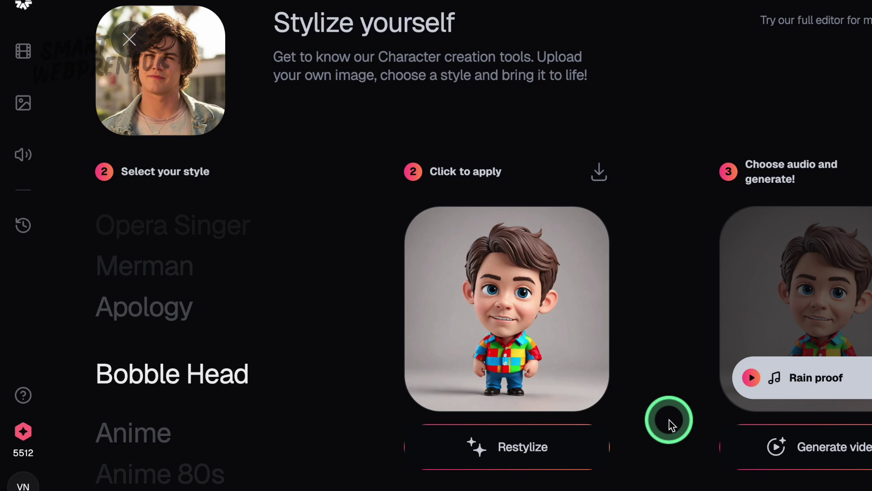
pyautogui.click(750, 379)
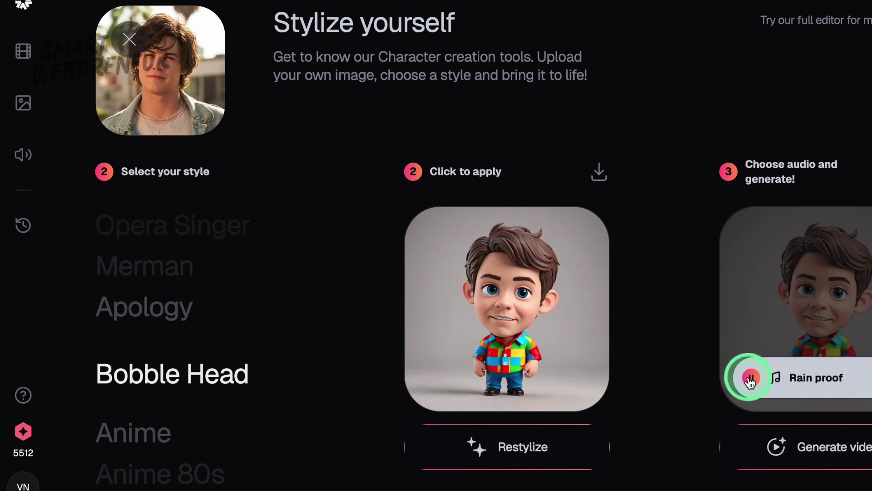
pyautogui.click(674, 326)
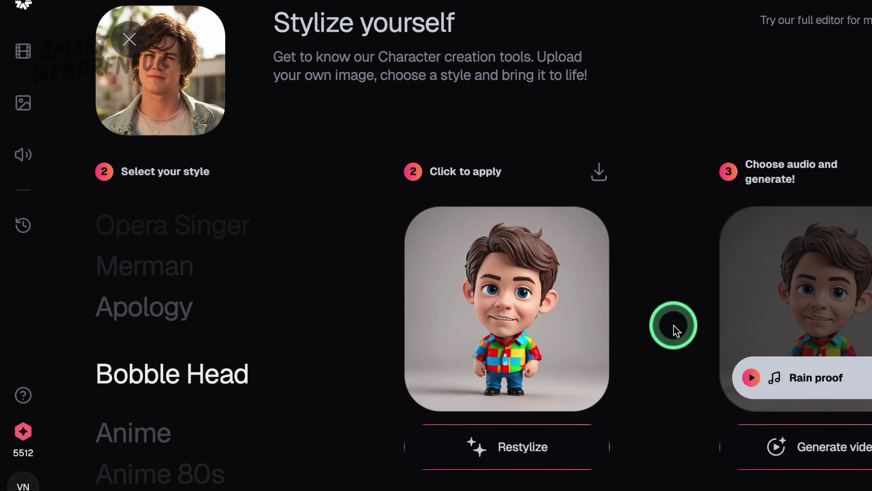
pyautogui.click(812, 450)
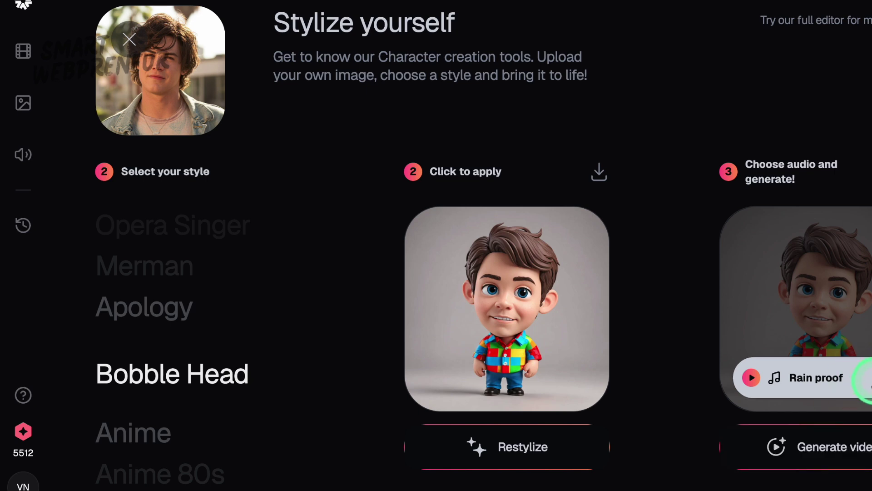
pyautogui.click(864, 380)
pyautogui.click(798, 452)
pyautogui.click(697, 401)
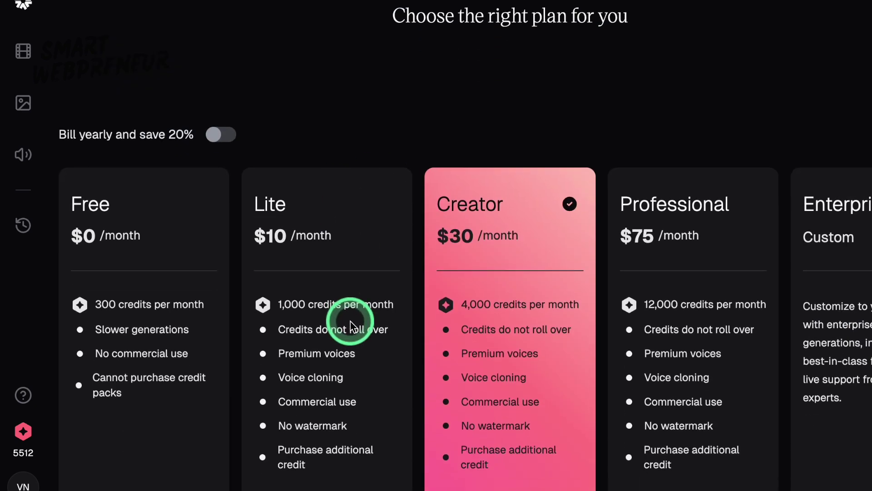
# Review the pricing plans' monthly credits and features, highlighting the Lite plan's credit allowance
pyautogui.scroll(-1, 350, 325)
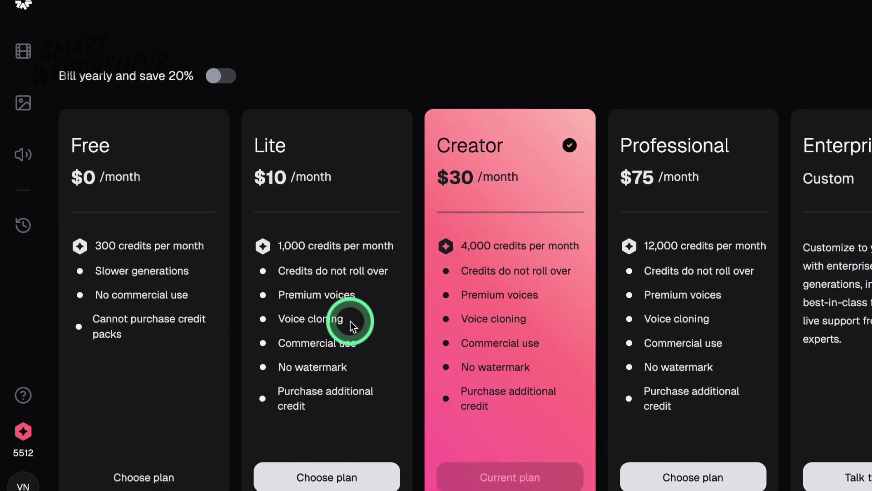
pyautogui.scroll(1, 353, 325)
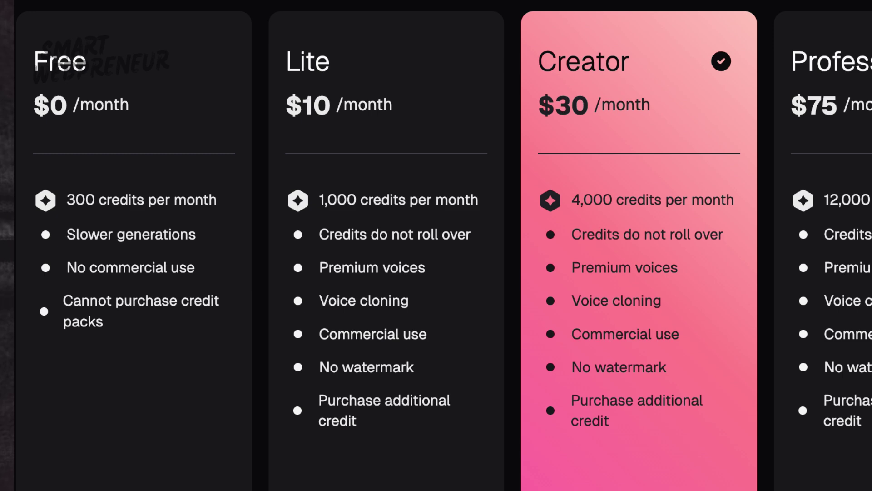
pyautogui.click(171, 370)
pyautogui.click(479, 155)
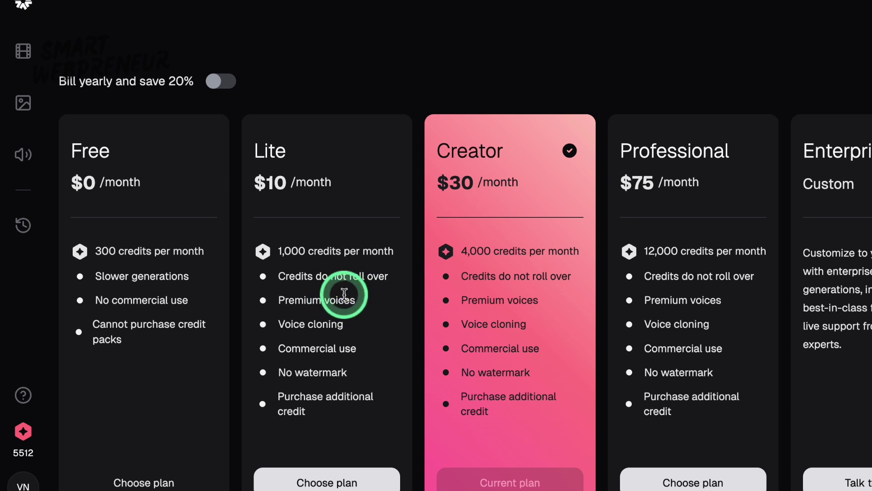
pyautogui.moveTo(274, 251); pyautogui.dragTo(312, 251)
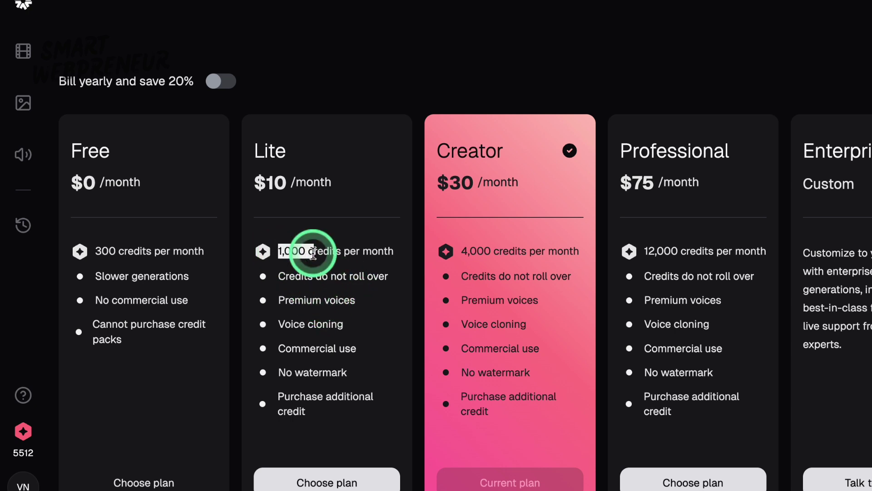
pyautogui.click(321, 264)
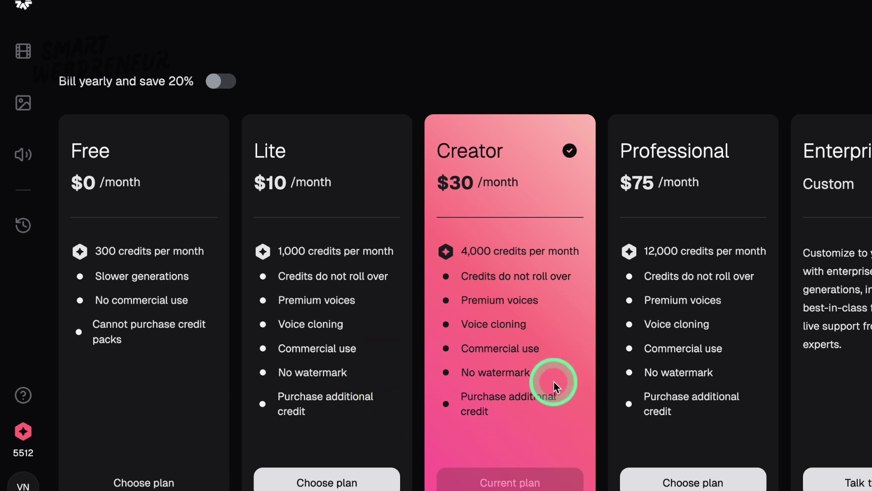
# Switch the plans between monthly and yearly billing to compare their prices and credit rollover terms
pyautogui.scroll(-1, 553, 381)
pyautogui.click(231, 81)
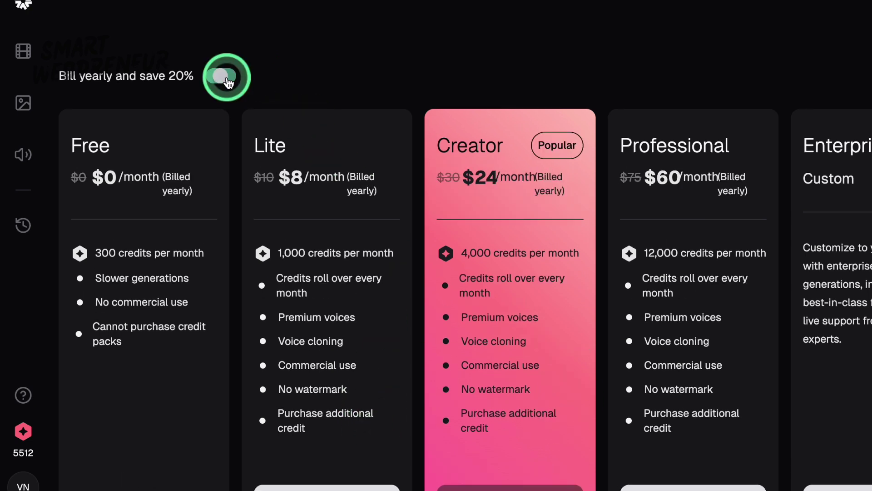
pyautogui.click(229, 80)
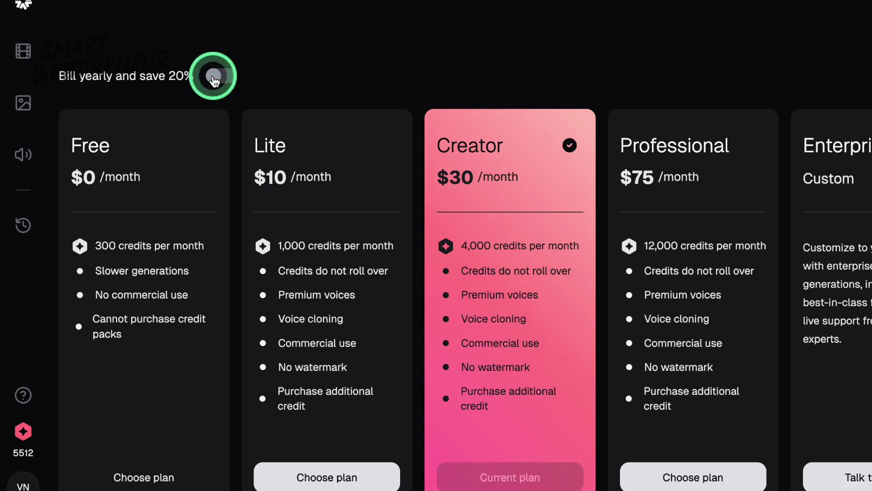
pyautogui.click(231, 79)
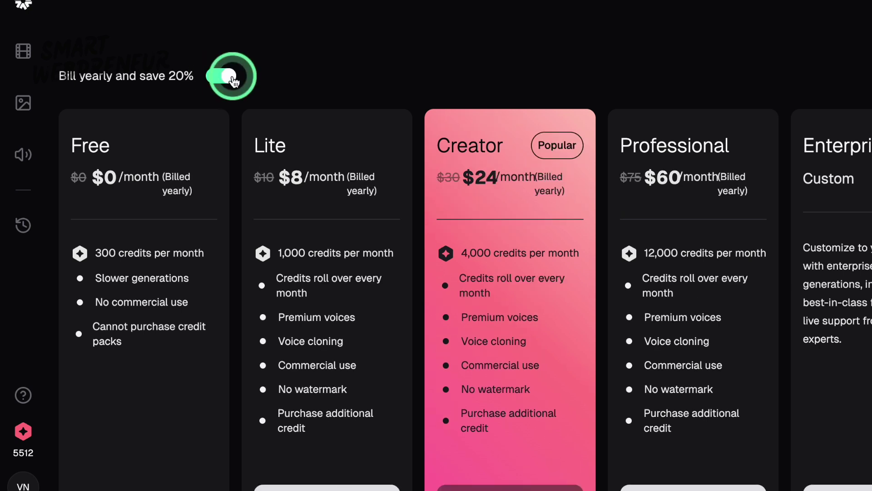
pyautogui.click(232, 79)
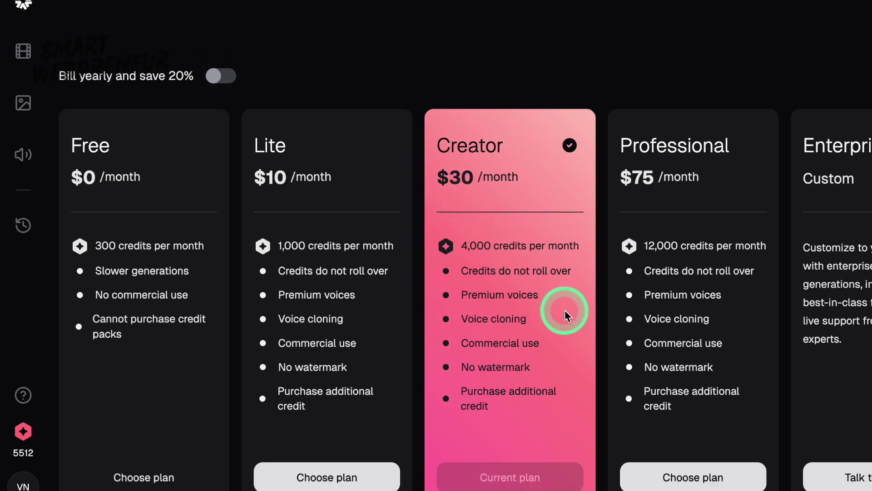
pyautogui.scroll(-1, 548, 340)
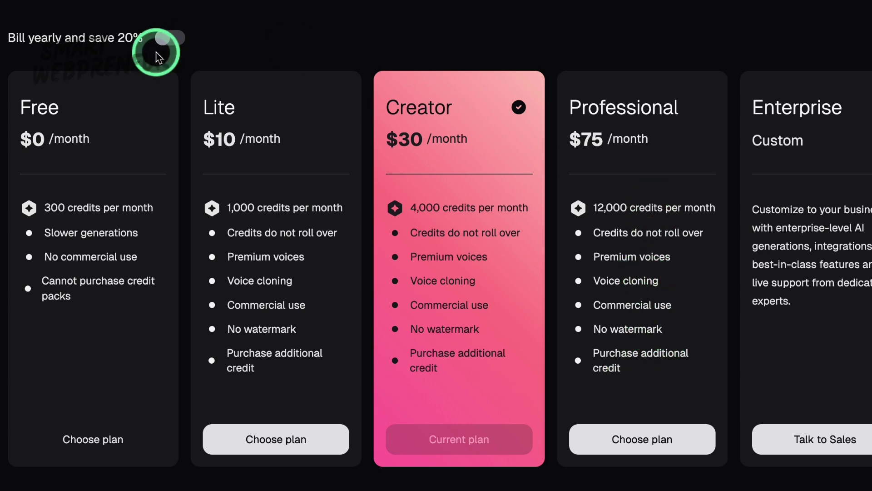
pyautogui.click(175, 40)
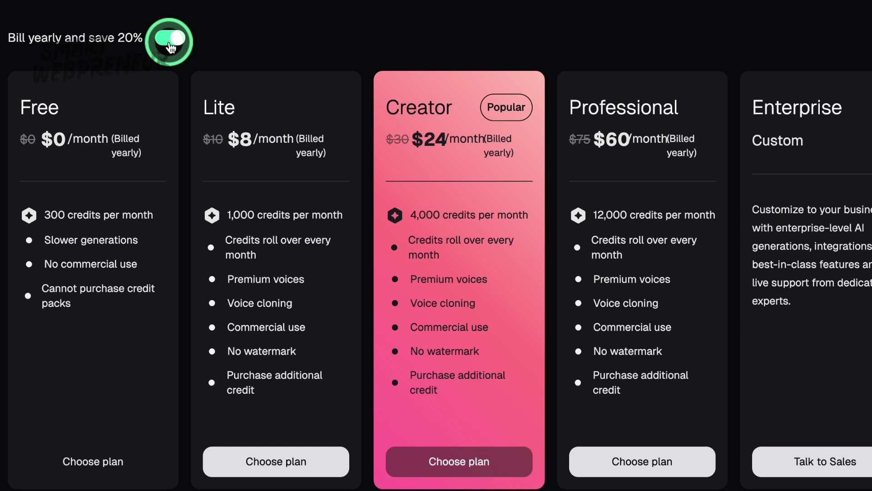
pyautogui.click(161, 40)
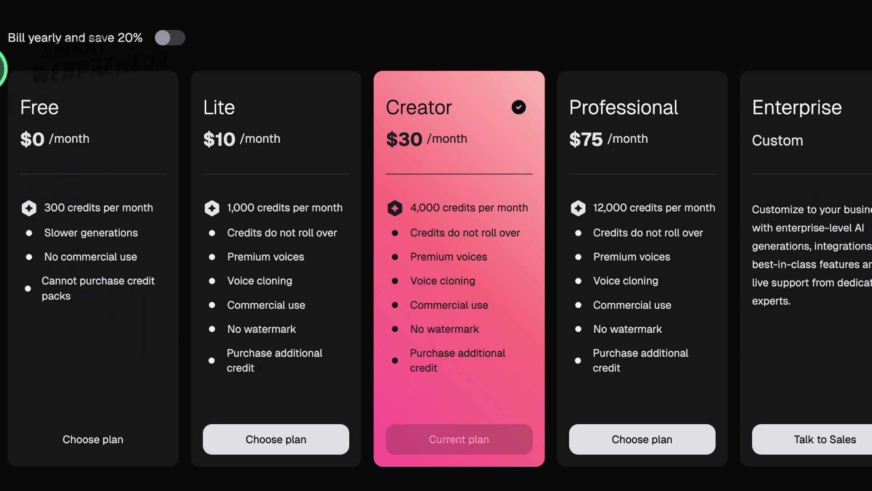
# Return to the history via the home page and play the green-background character video from Jun 4, 2025
pyautogui.click(1, 55)
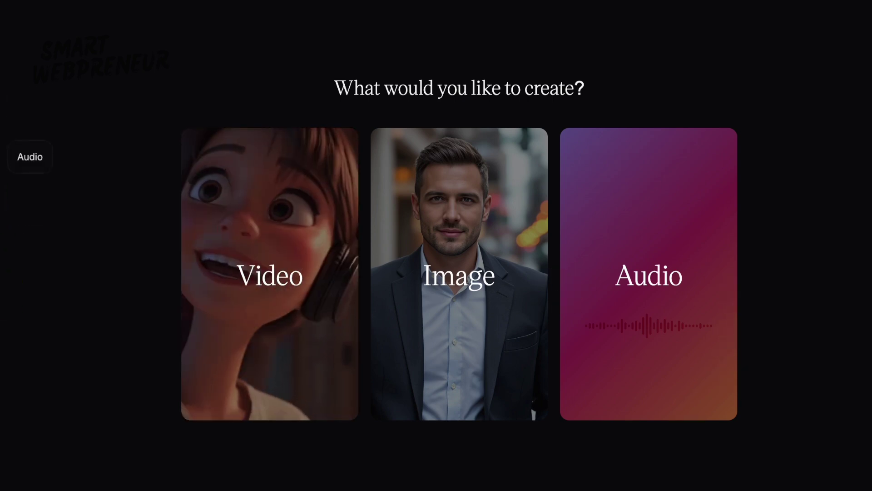
pyautogui.click(4, 226)
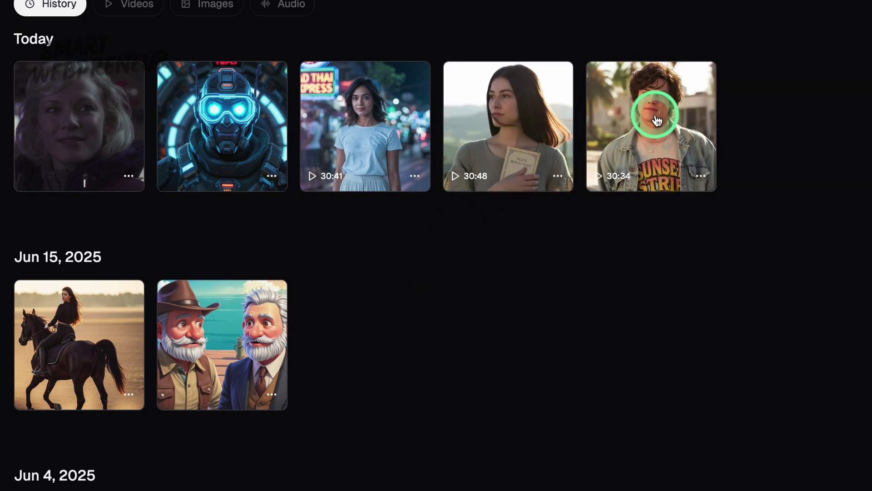
pyautogui.scroll(-3, 457, 275)
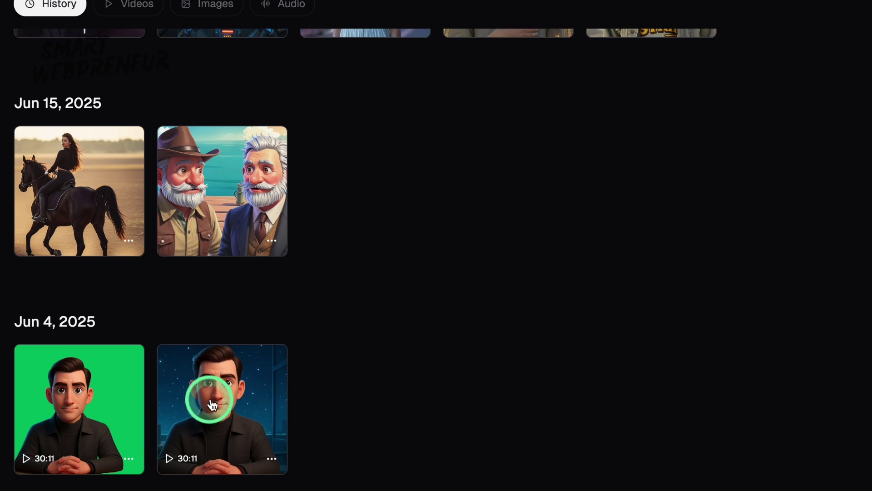
pyautogui.click(107, 405)
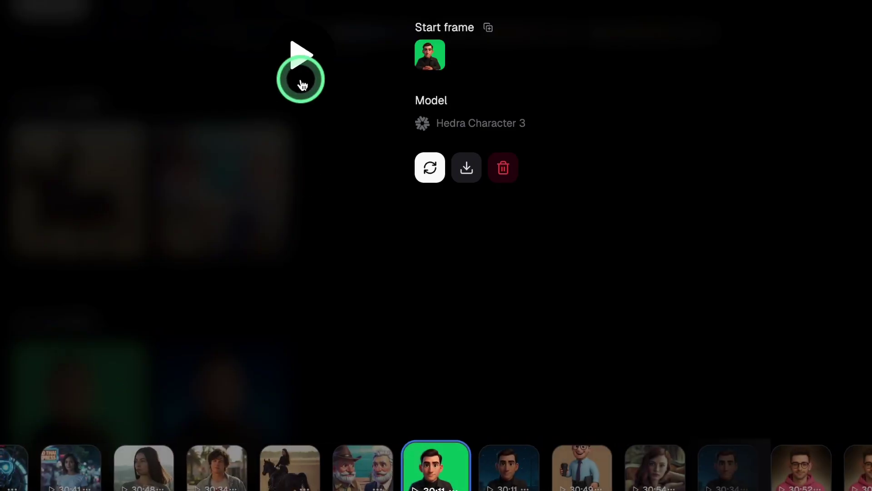
pyautogui.click(298, 57)
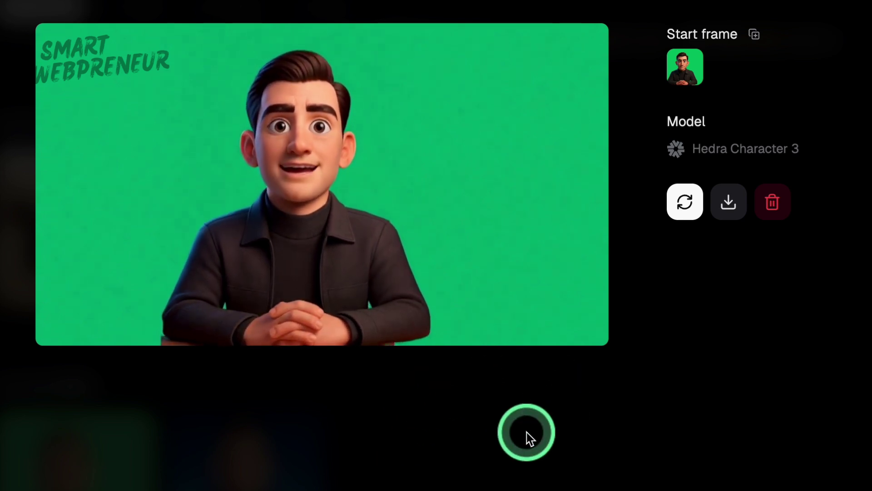
# Browse onward through the older history videos and play the one of the red-haired woman
pyautogui.scroll(-1, 526, 432)
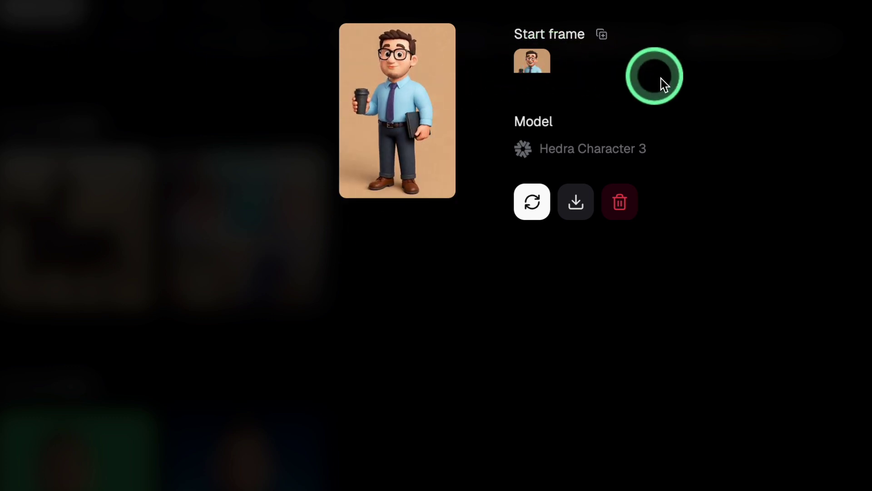
pyautogui.scroll(-1, 682, 209)
pyautogui.click(544, 303)
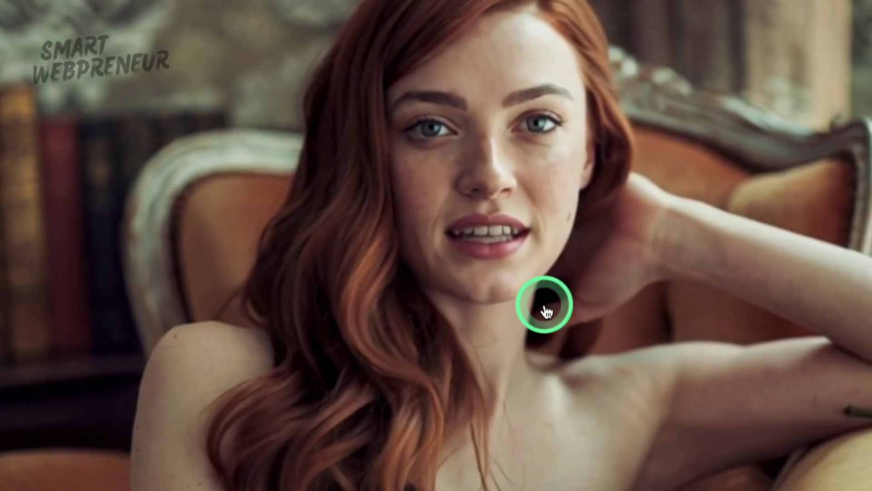